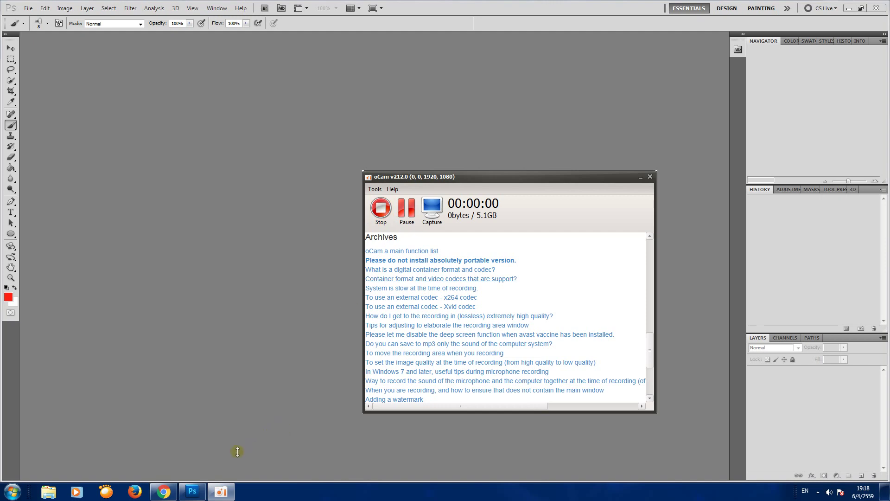
- Minimize the oCam recorder window to reveal the empty Photoshop workspace
click(221, 492)
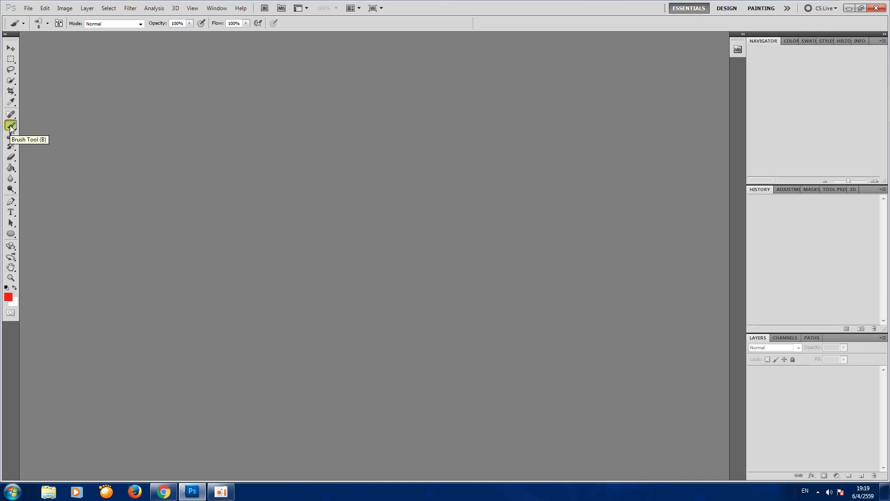
- Create a new 1920×1080 transparent document and float it in its own window
click(27, 8)
click(38, 19)
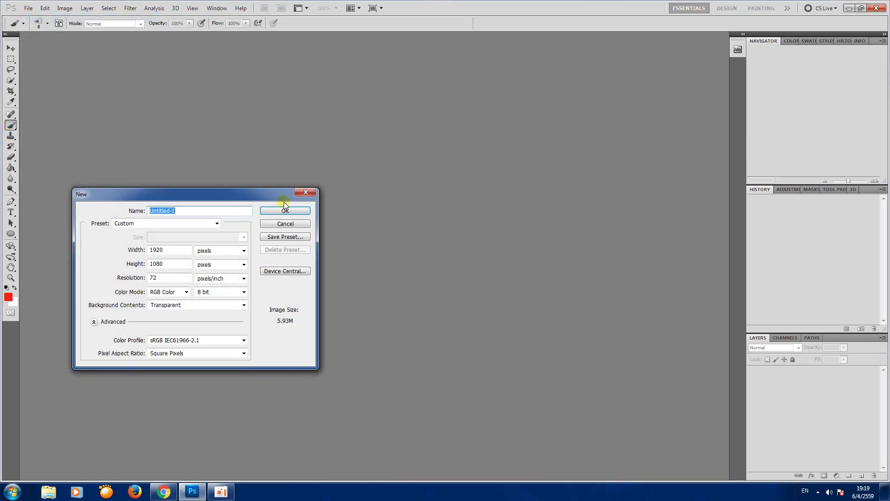
click(294, 211)
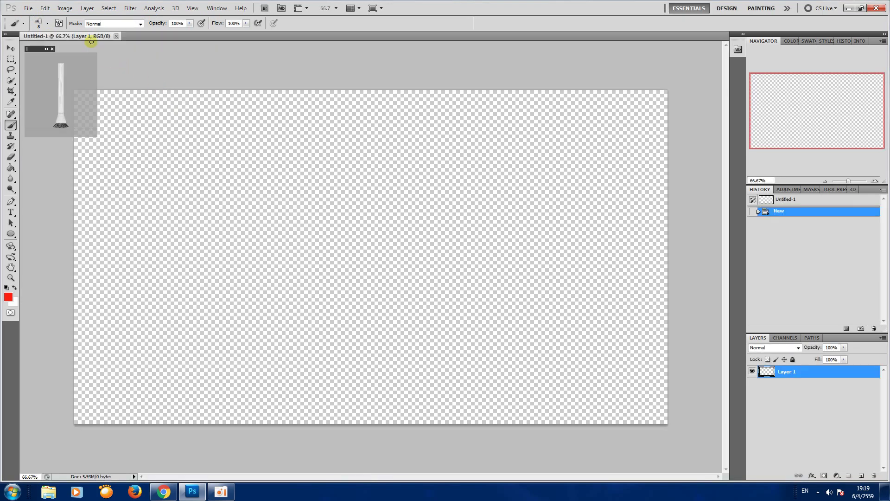
drag(98, 47, 162, 66)
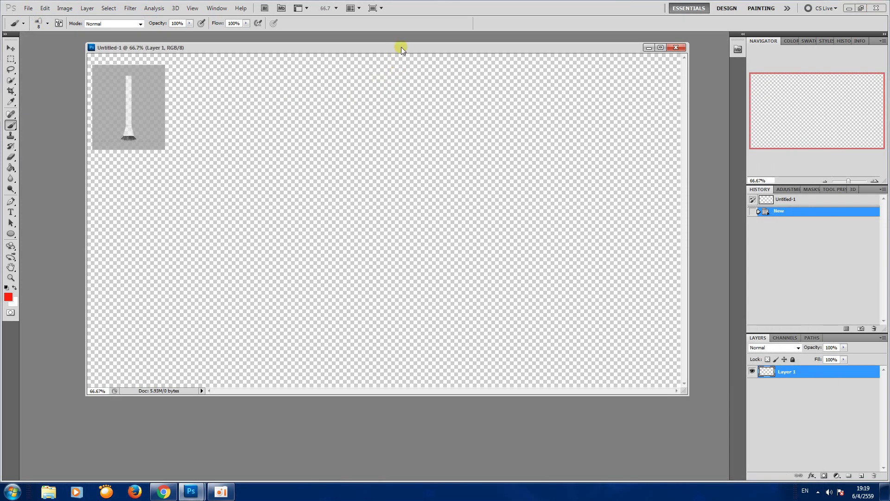
drag(402, 47, 397, 68)
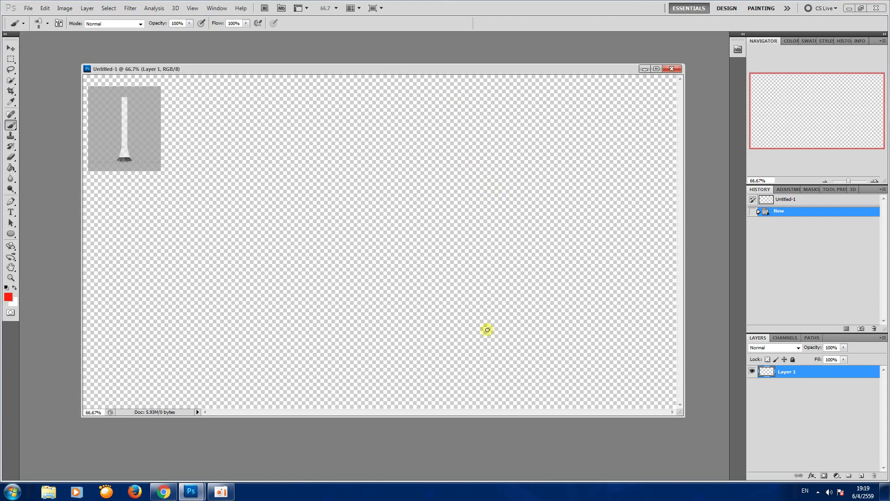
- Choose the hard round brush tip and set hardness to 46% and size to 95 px
right_click(505, 339)
right_click(642, 395)
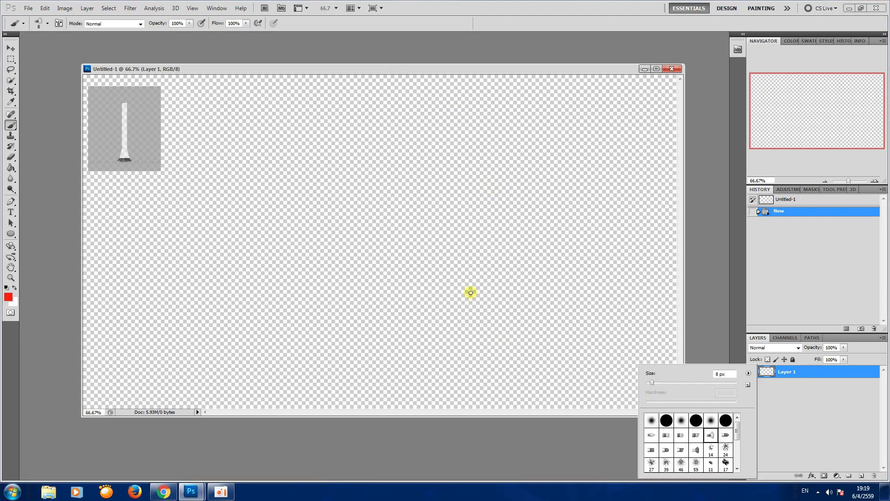
right_click(446, 289)
mouse_move(548, 357)
mouse_down()
mouse_move(549, 370)
mouse_move(548, 345)
mouse_up()
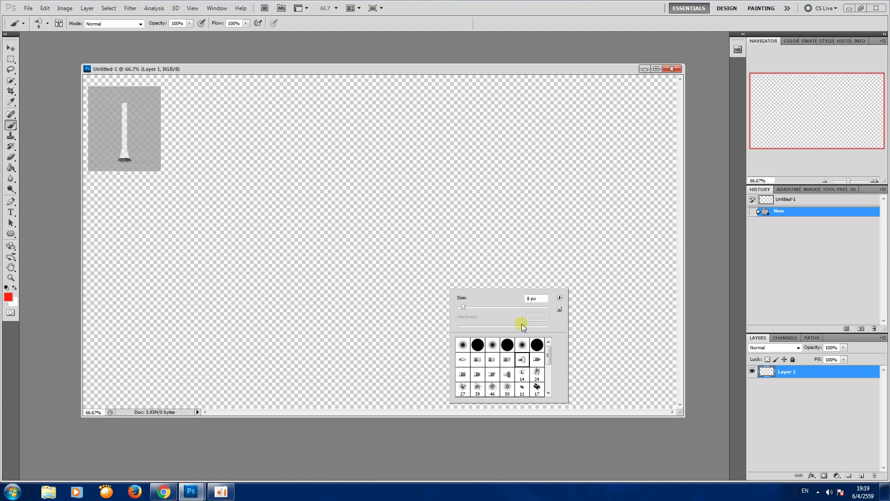
click(478, 345)
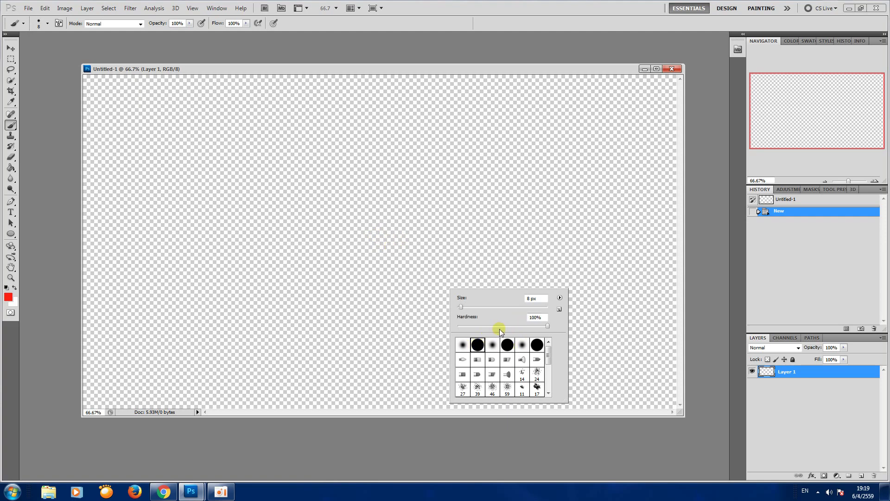
mouse_move(505, 331)
mouse_down()
mouse_move(548, 329)
mouse_move(510, 327)
mouse_up()
drag(509, 325, 501, 326)
drag(486, 307, 500, 307)
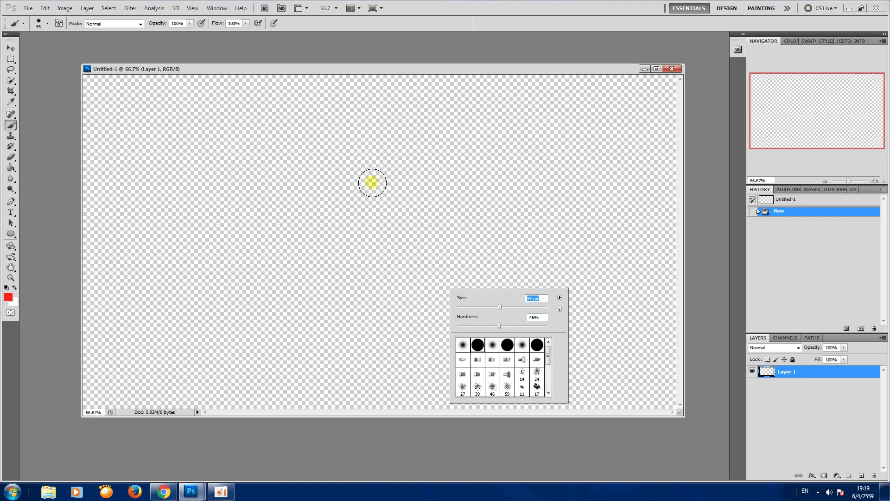
- Paint thick soft and hard-edged red strokes and dots forming a cross mid-canvas
drag(379, 156, 167, 281)
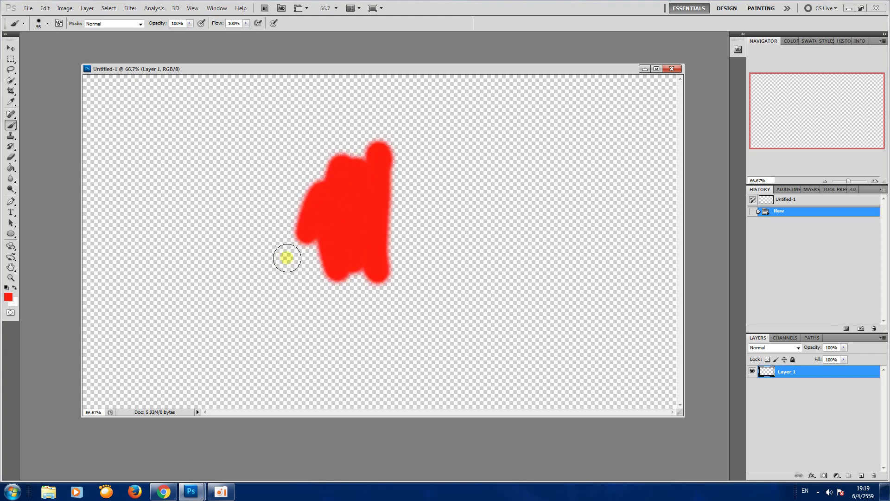
right_click(522, 236)
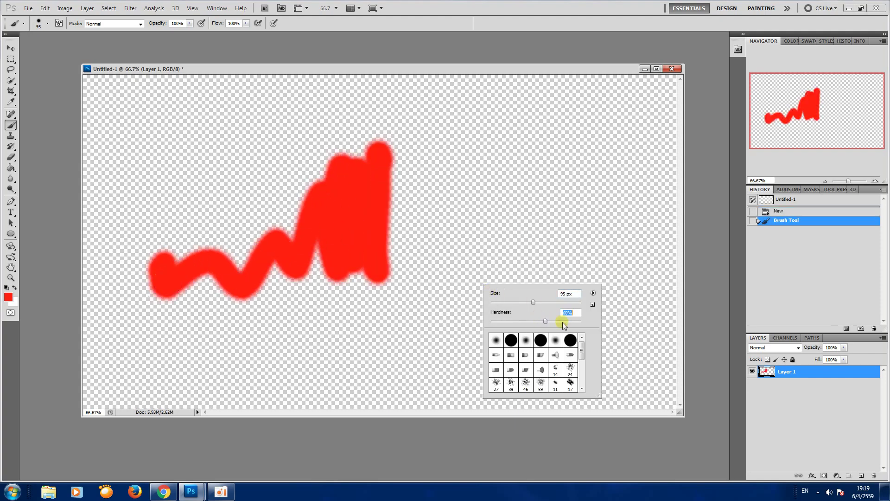
click(428, 213)
mouse_move(461, 169)
mouse_down()
mouse_move(438, 294)
mouse_move(592, 208)
mouse_up()
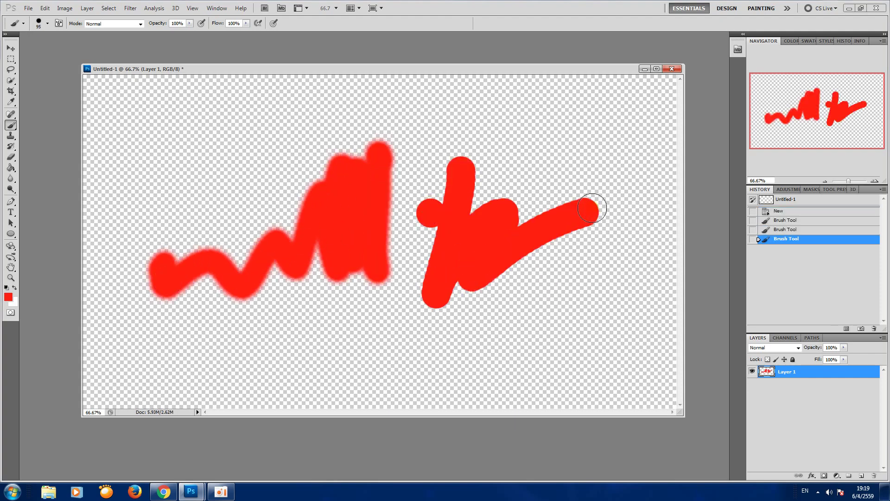
click(438, 120)
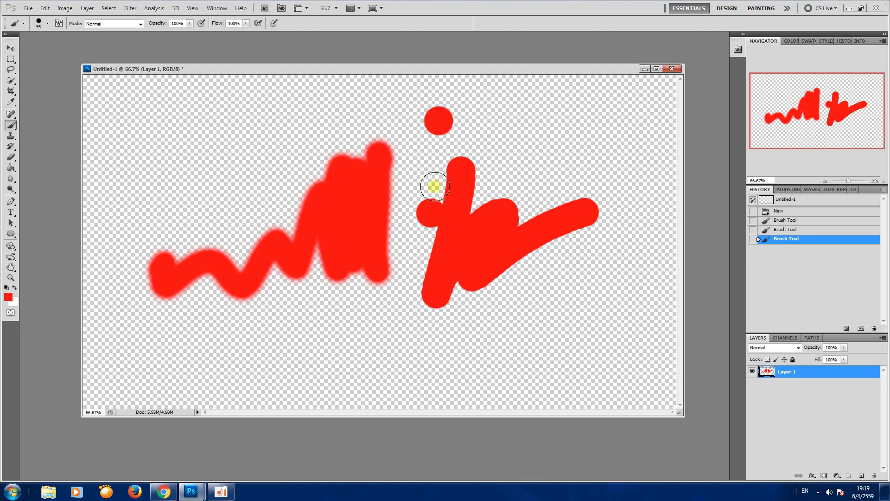
drag(431, 183, 427, 200)
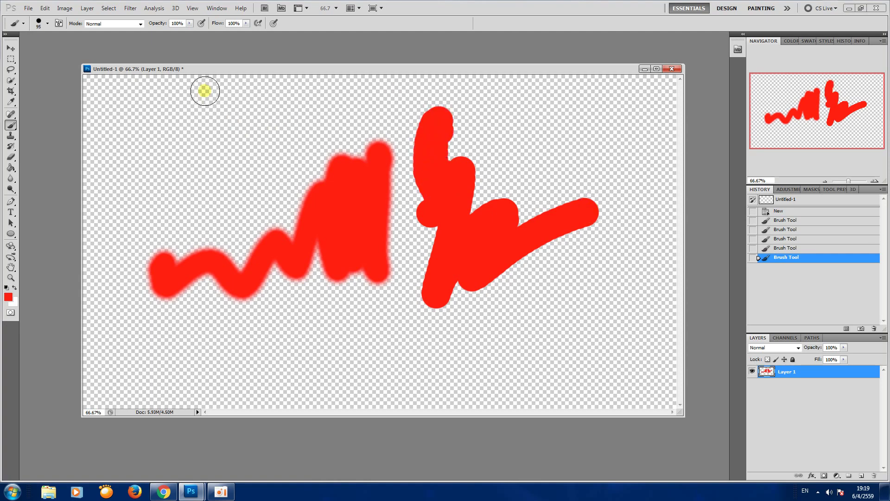
- Paint further red strokes using Dissolve, Darken and Multiply blending modes in turn
click(138, 24)
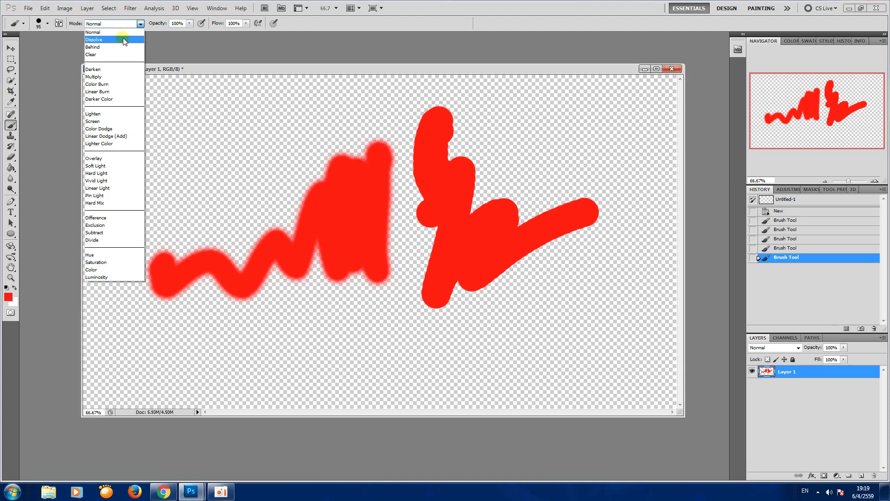
click(121, 41)
mouse_move(220, 114)
mouse_down()
mouse_move(187, 203)
mouse_move(141, 230)
mouse_up()
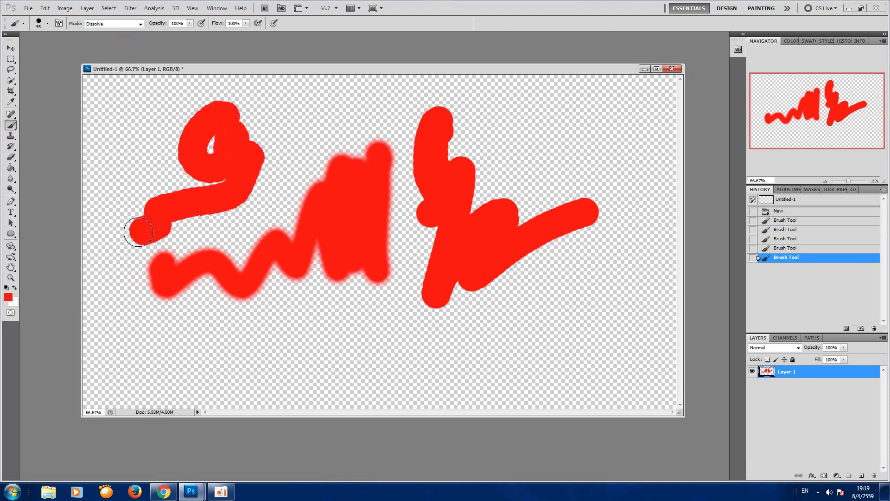
click(140, 24)
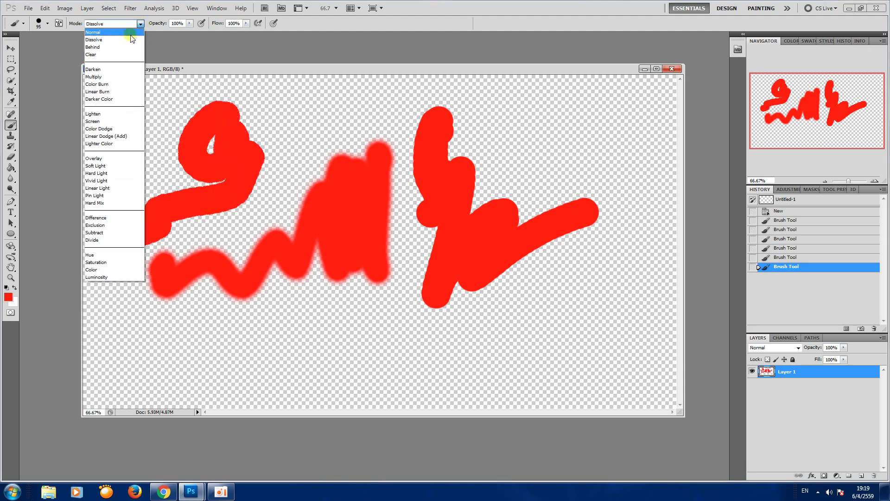
click(124, 65)
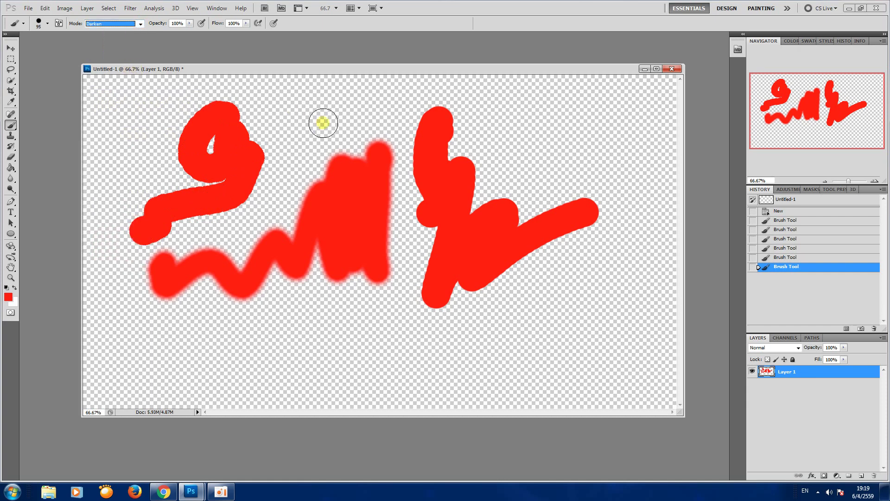
drag(323, 123, 384, 108)
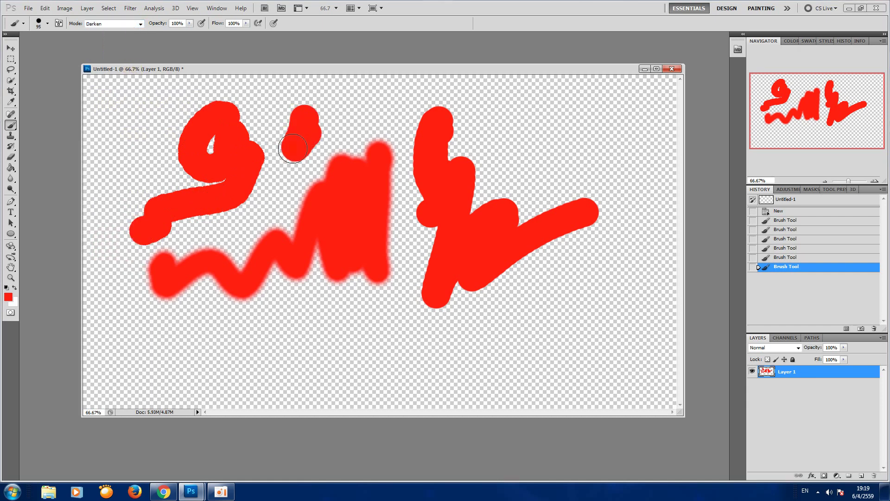
click(139, 24)
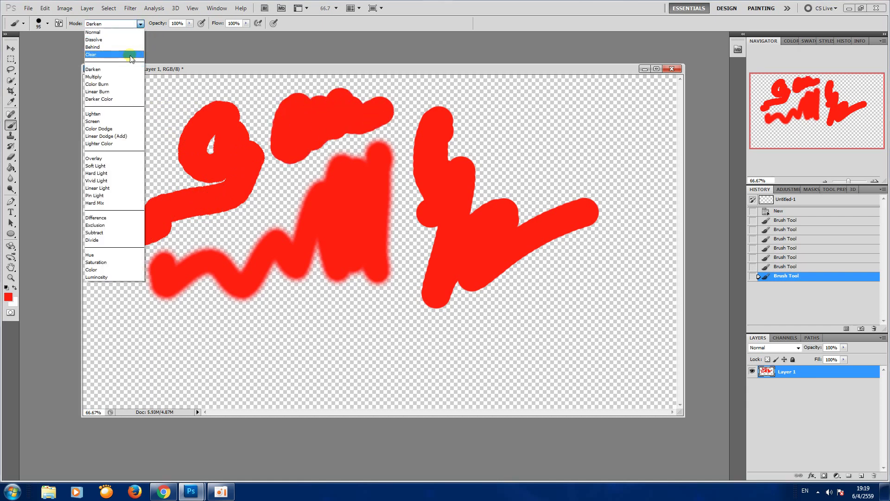
click(124, 73)
mouse_move(214, 167)
mouse_down()
mouse_move(125, 134)
mouse_move(110, 149)
mouse_up()
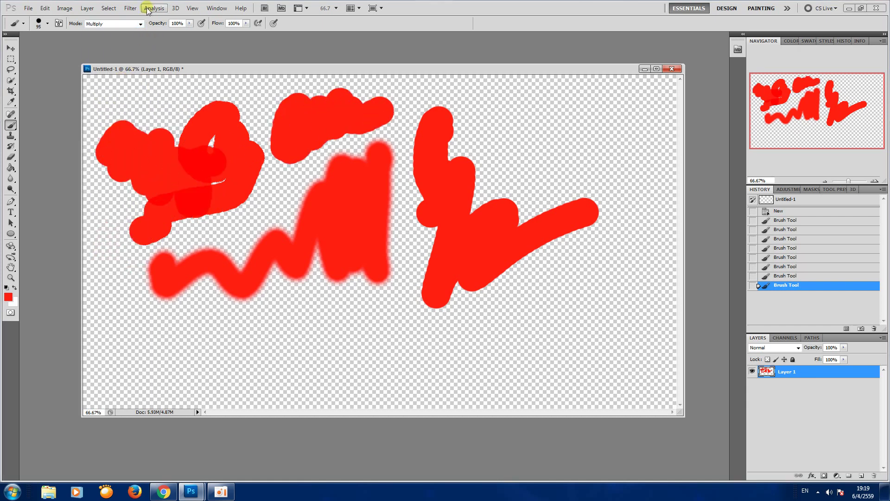
- Reset blending to Normal and paint overlapping 55%-opacity red strokes along the bottom
click(139, 24)
click(116, 40)
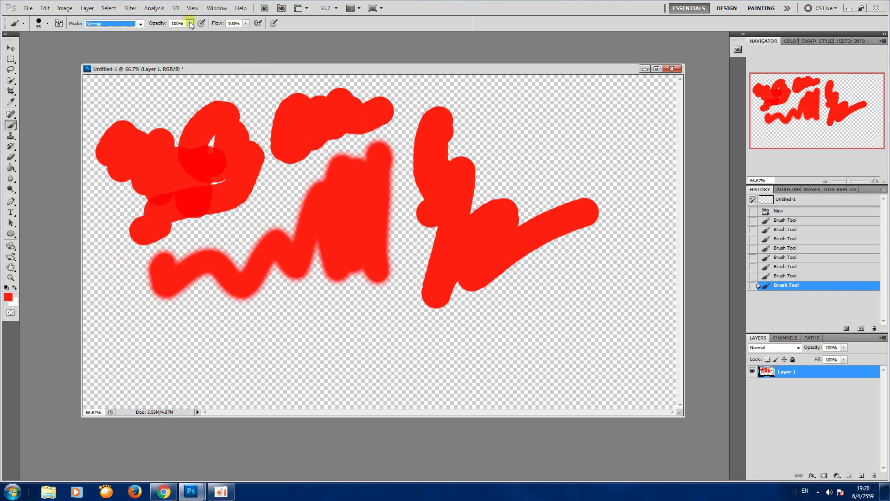
mouse_move(190, 23)
mouse_down()
mouse_move(188, 34)
mouse_move(170, 37)
mouse_up()
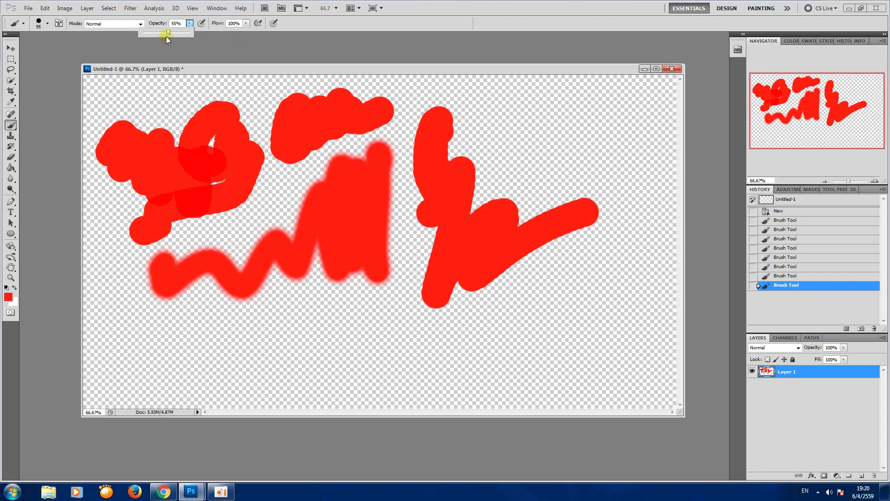
drag(352, 360, 513, 308)
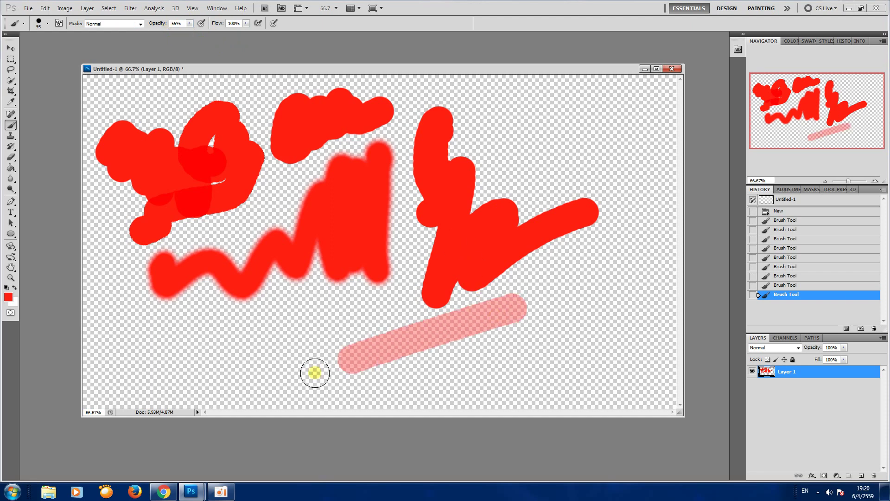
drag(348, 362, 414, 327)
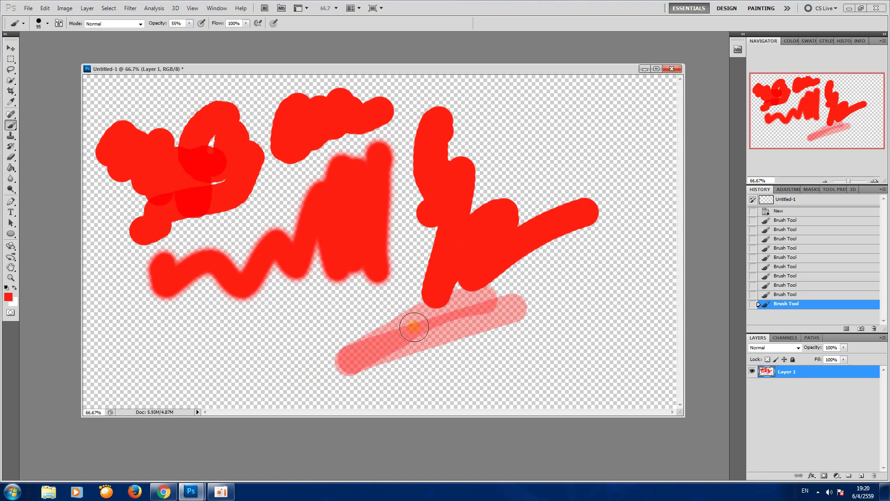
drag(364, 359, 478, 305)
drag(360, 357, 499, 315)
drag(373, 373, 537, 361)
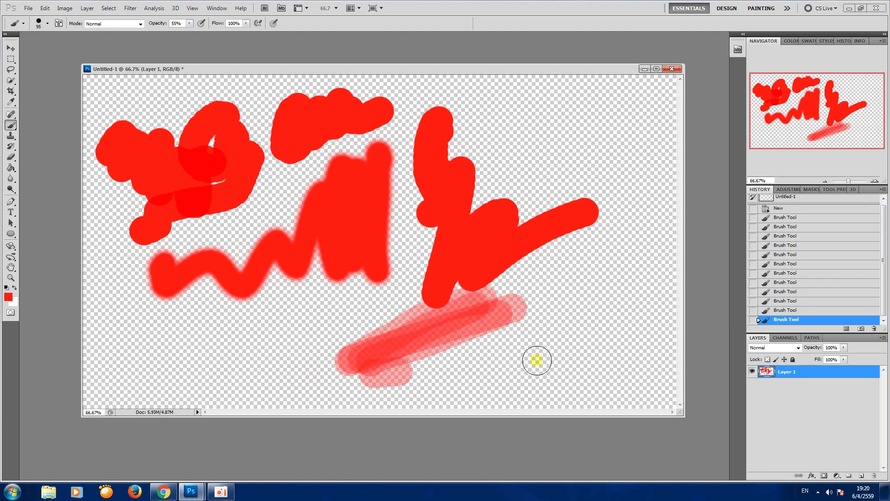
mouse_move(404, 376)
mouse_down()
mouse_move(601, 354)
mouse_move(521, 328)
mouse_move(529, 346)
mouse_move(556, 353)
mouse_move(441, 352)
mouse_move(496, 338)
mouse_up()
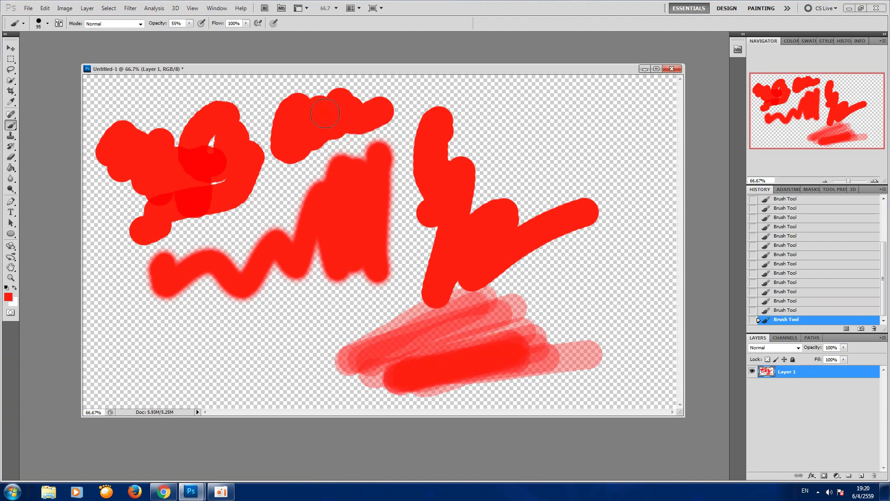
- Switch to the Eraser tool with its Mode set to Brush
key(e)
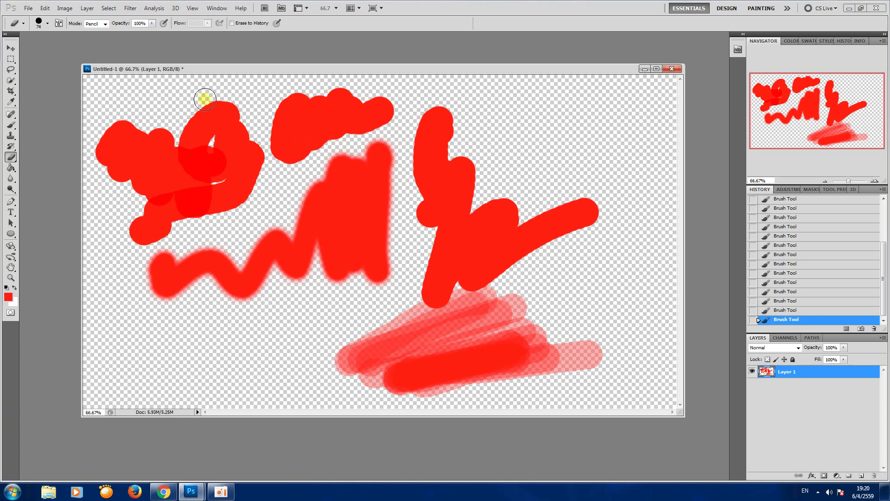
click(98, 24)
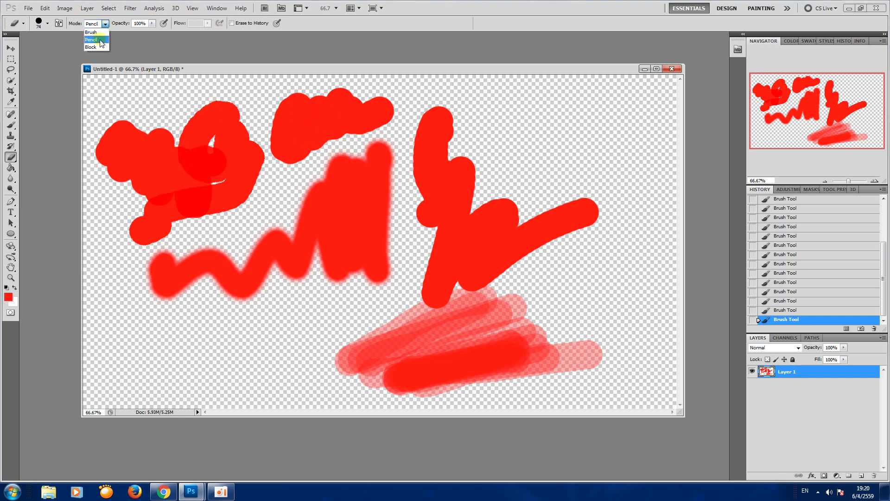
click(93, 32)
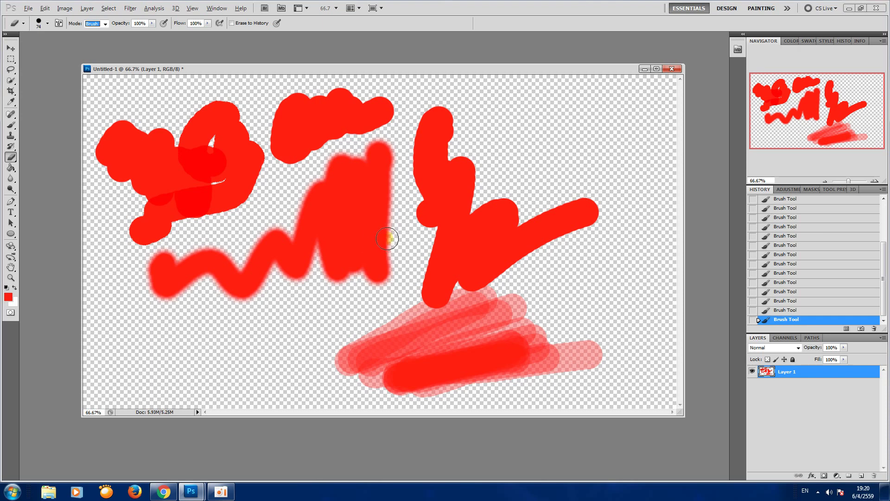
- In Brush mode, erase a round spot and a soft vertical rounded hole
key(Down)
key(Down)
key(Up)
key(Up)
click(387, 238)
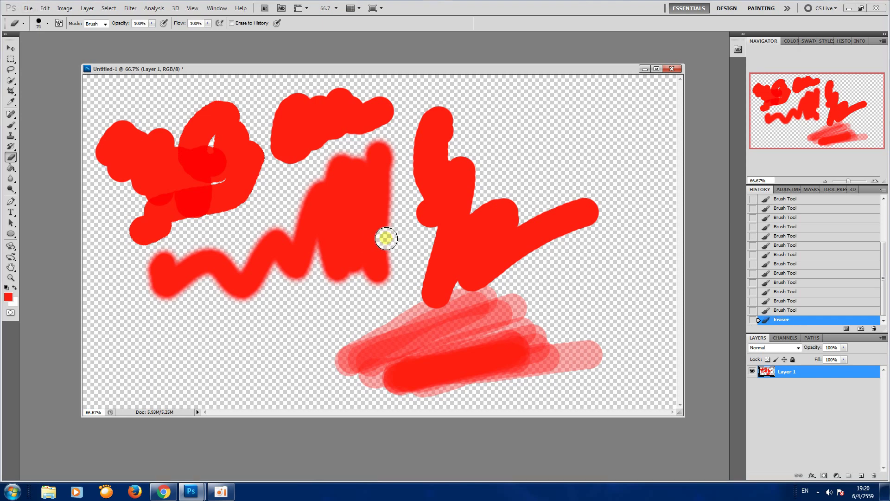
scroll(386, 238, up, 2)
scroll(387, 238, up, 2)
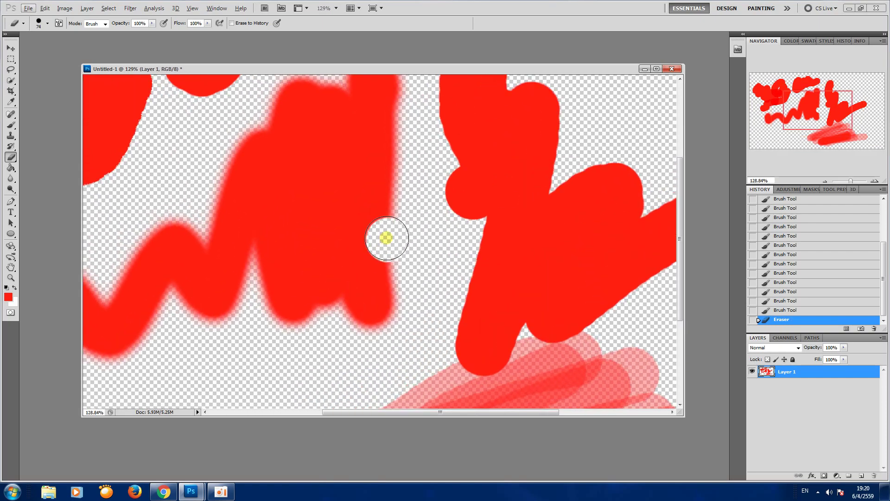
click(105, 24)
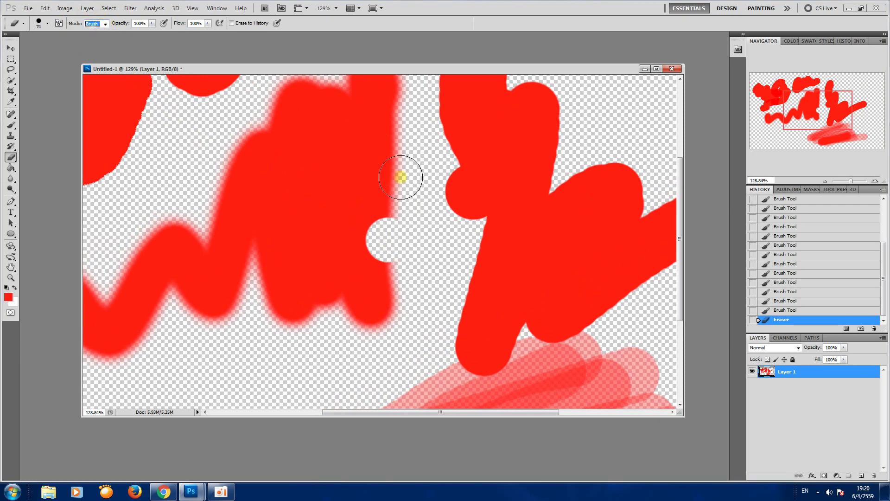
drag(297, 154, 287, 216)
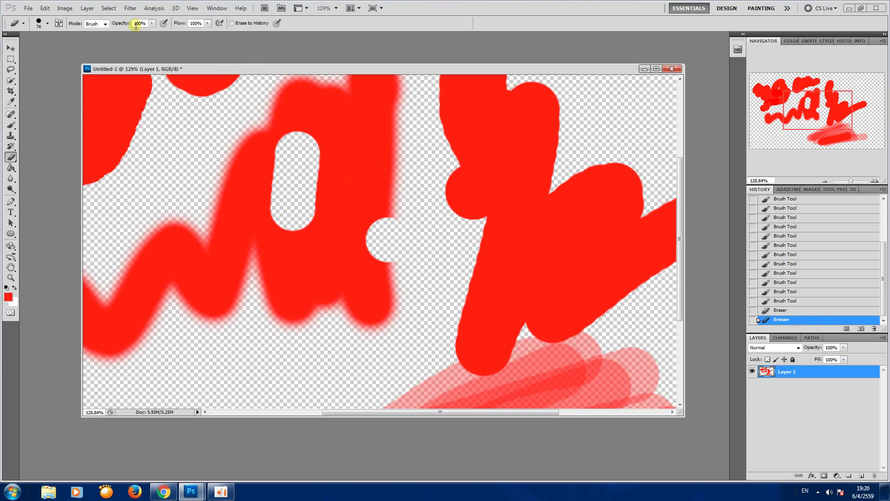
- In Pencil mode, erase a second vertical hole and a diagonal slash
click(105, 24)
click(91, 40)
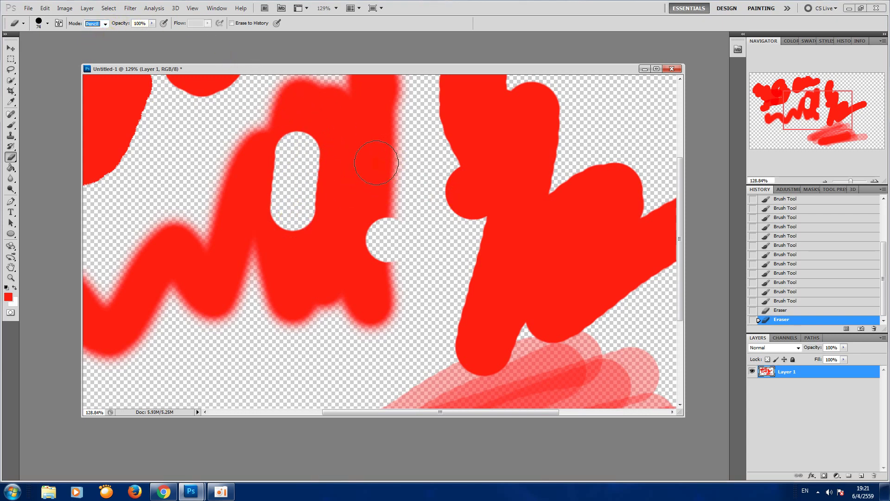
drag(356, 147, 356, 212)
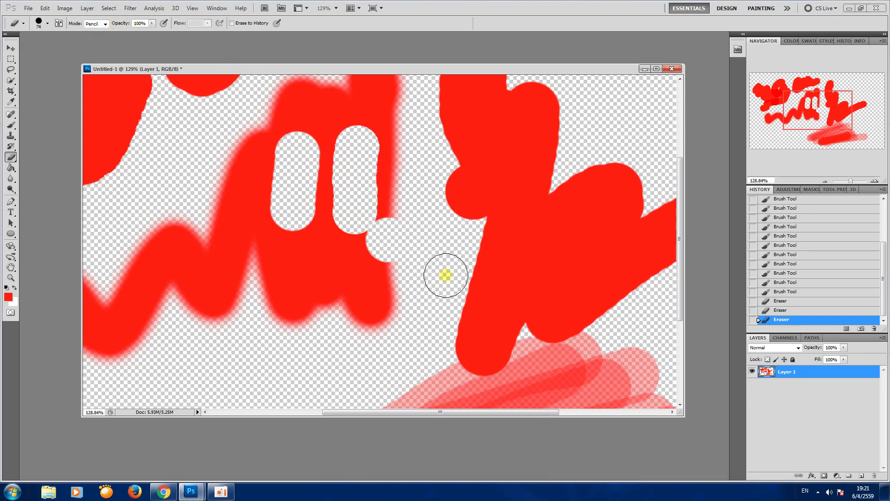
drag(549, 229, 480, 288)
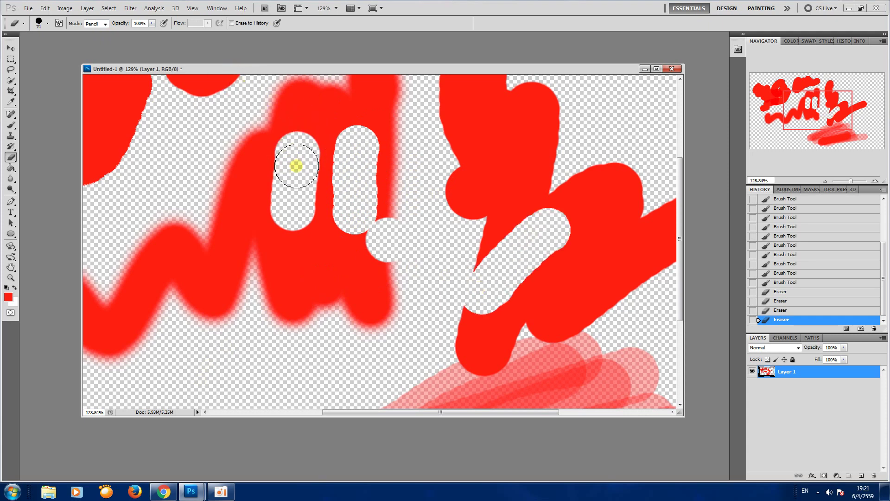
scroll(296, 166, up, 2)
scroll(296, 166, up, 3)
scroll(296, 166, up, 1)
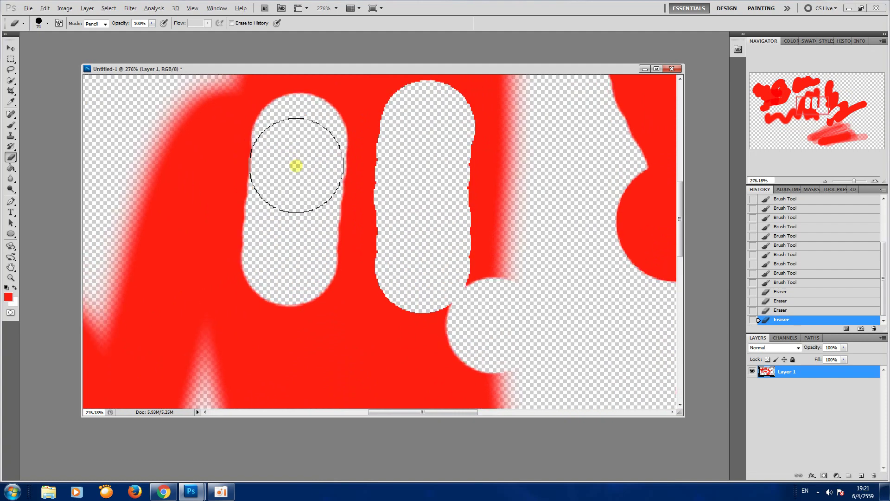
- Erase a square-edged '1' in Block mode left of the holes, making '100'
click(104, 24)
click(93, 49)
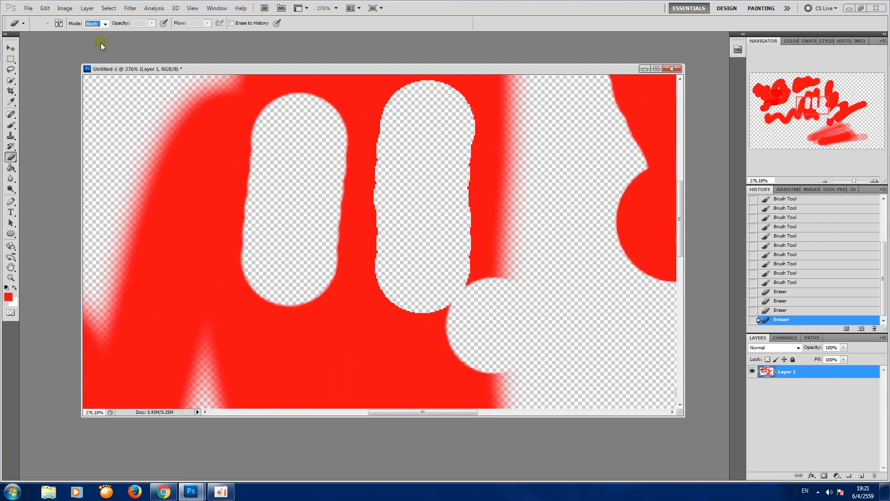
drag(198, 153, 199, 283)
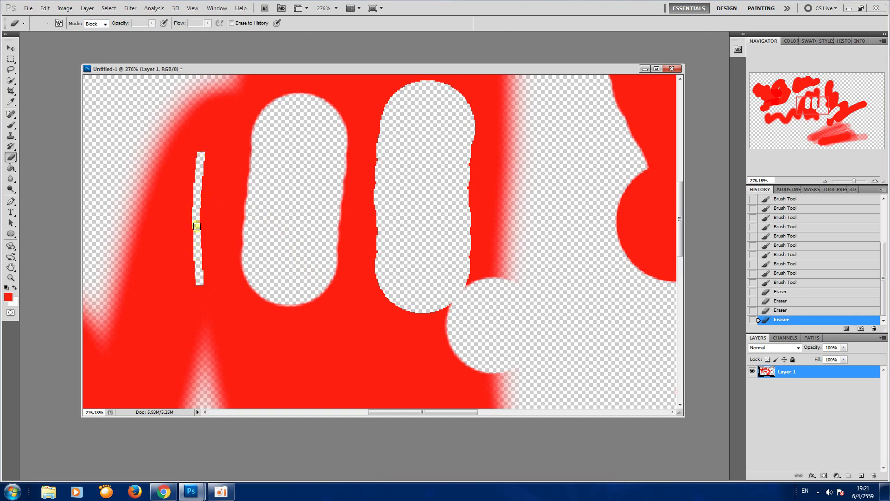
mouse_move(191, 213)
mouse_down()
mouse_move(225, 276)
mouse_move(185, 285)
mouse_up()
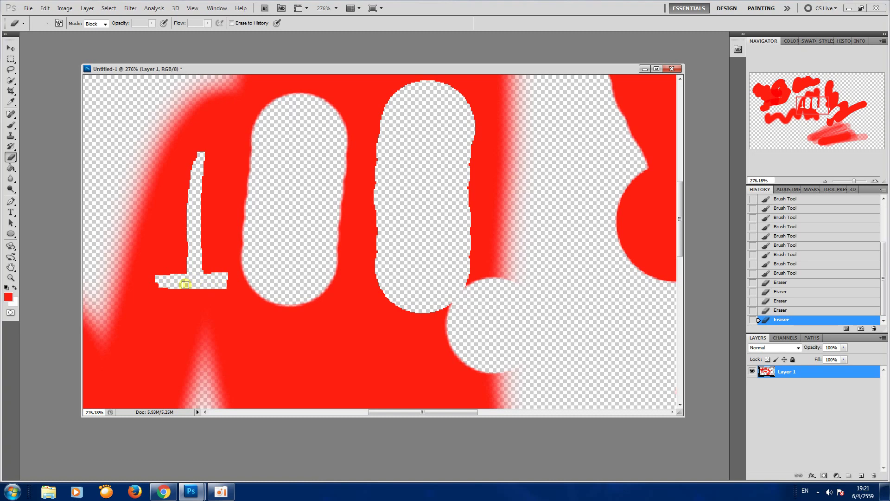
scroll(259, 307, down, 2)
scroll(292, 301, down, 3)
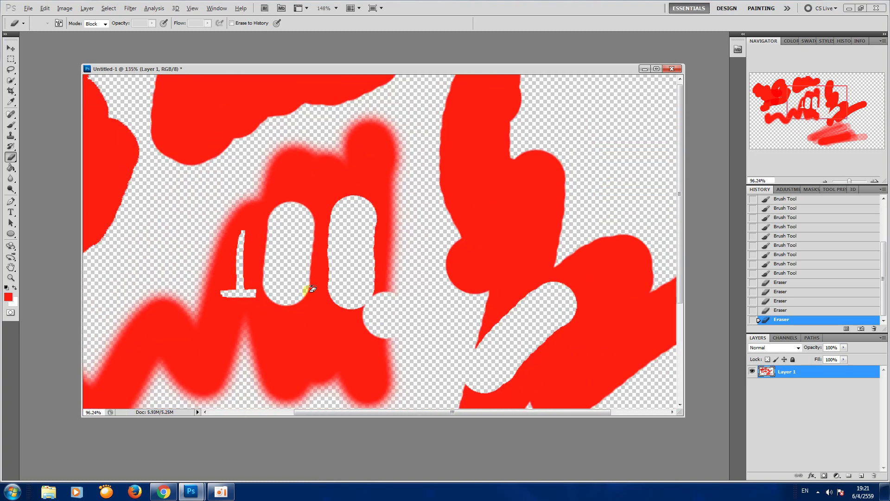
scroll(348, 283, down, 3)
scroll(385, 278, down, 1)
scroll(408, 280, up, 1)
scroll(425, 281, up, 1)
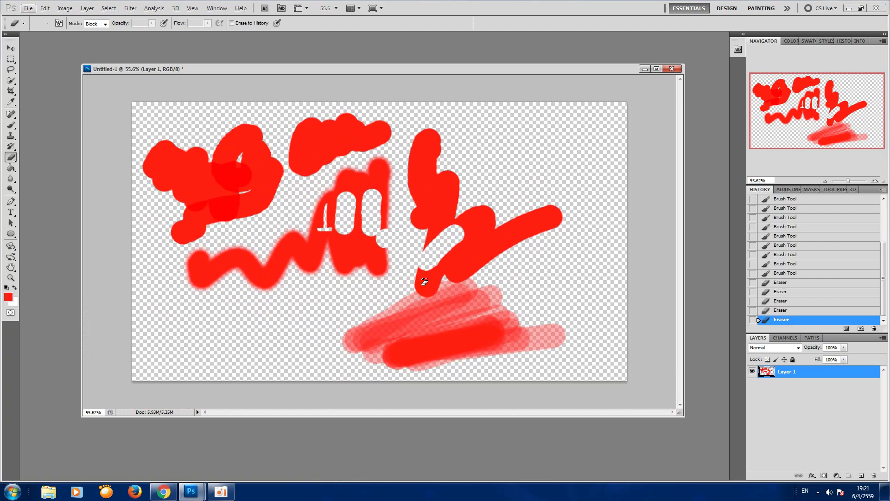
- Set the eraser to Brush mode at 45% opacity and fade the lower red strokes
click(105, 23)
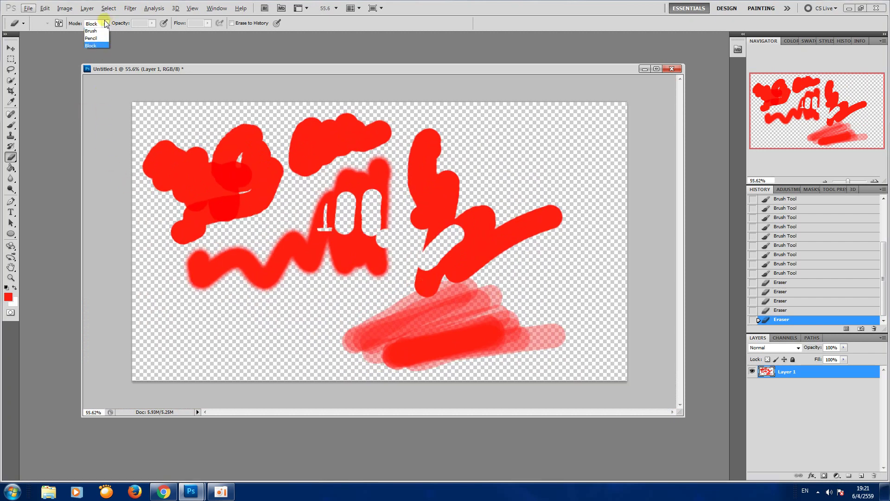
click(97, 32)
click(153, 24)
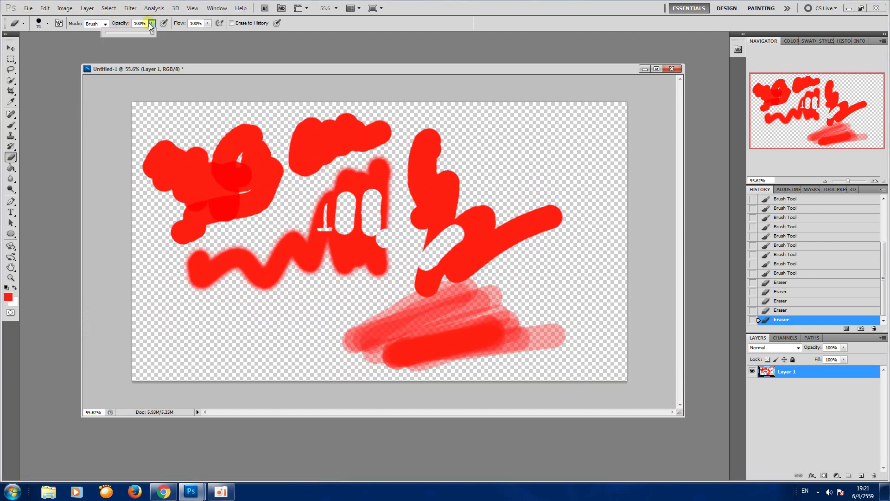
drag(145, 37, 128, 36)
drag(421, 358, 441, 350)
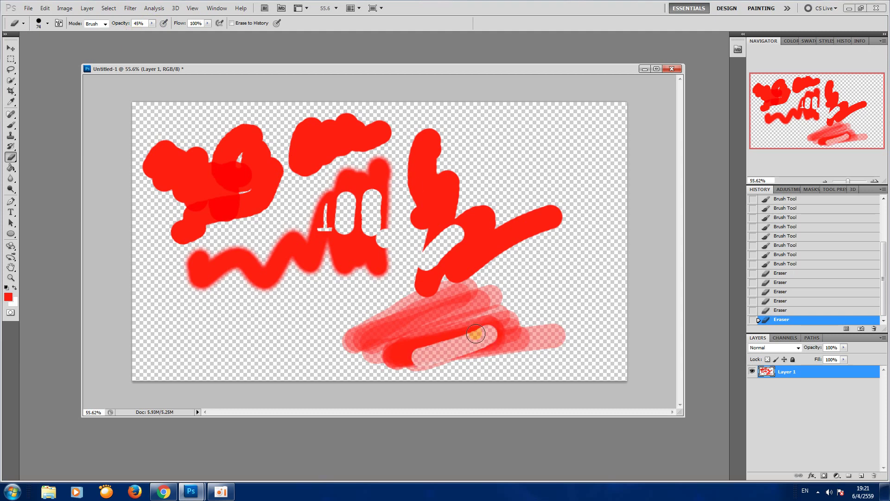
drag(485, 327, 417, 355)
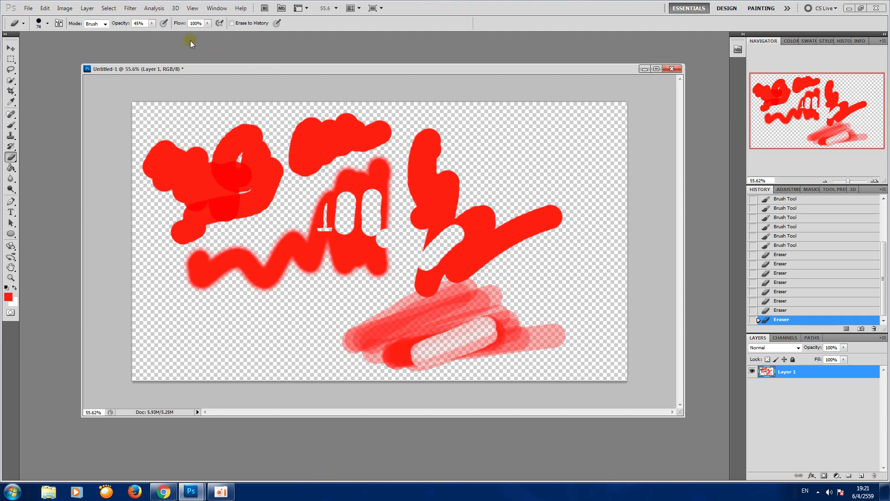
- Raise eraser opacity to 100% and wipe away all remaining red strokes
drag(151, 26, 183, 32)
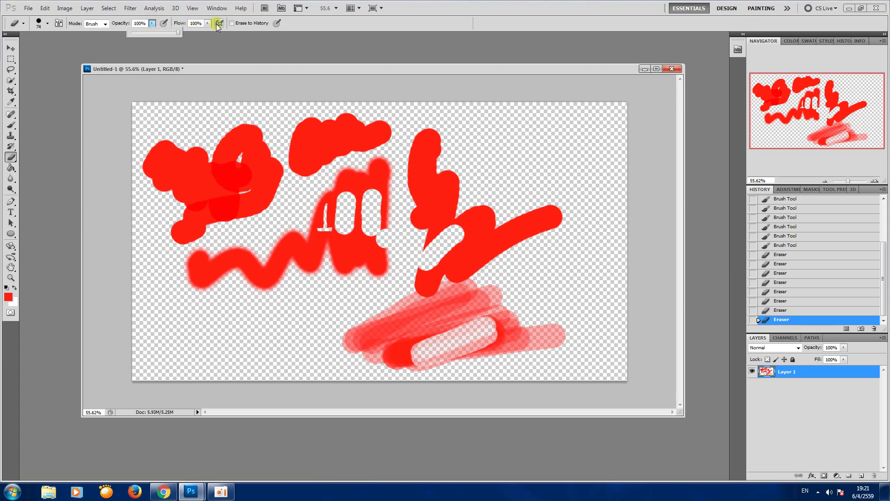
drag(477, 295, 452, 314)
mouse_move(414, 353)
mouse_down()
mouse_move(541, 360)
mouse_move(450, 308)
mouse_move(423, 272)
mouse_move(318, 378)
mouse_move(493, 202)
mouse_move(513, 242)
mouse_move(491, 258)
mouse_move(434, 214)
mouse_move(427, 129)
mouse_move(385, 194)
mouse_move(419, 213)
mouse_move(380, 152)
mouse_move(354, 143)
mouse_move(362, 175)
mouse_move(273, 275)
mouse_move(272, 125)
mouse_move(251, 145)
mouse_move(187, 271)
mouse_move(179, 158)
mouse_move(141, 231)
mouse_up()
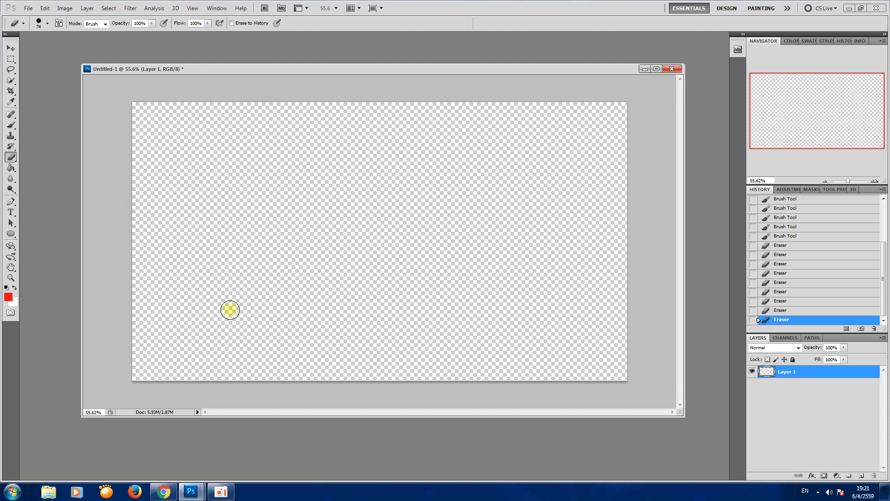
- Shrink the tip size to 5 px
right_click(510, 196)
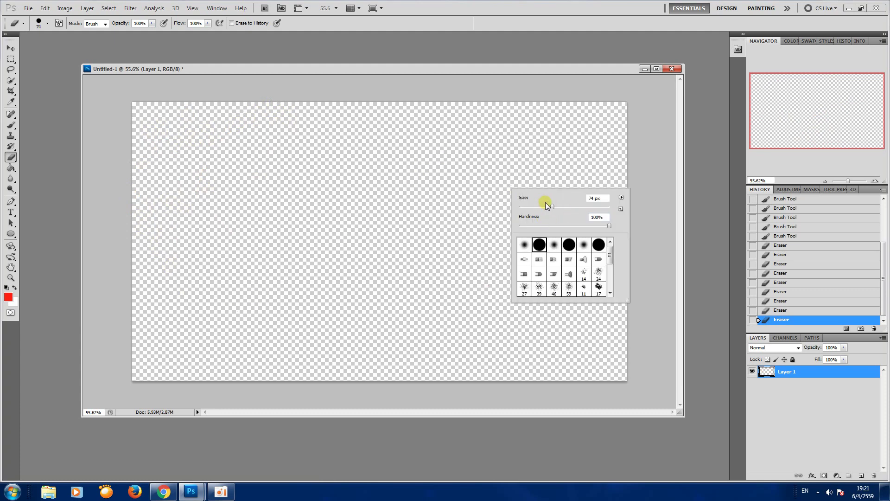
drag(546, 202, 522, 209)
drag(522, 211, 520, 210)
- Set the foreground colour to mid grey #717171
click(8, 298)
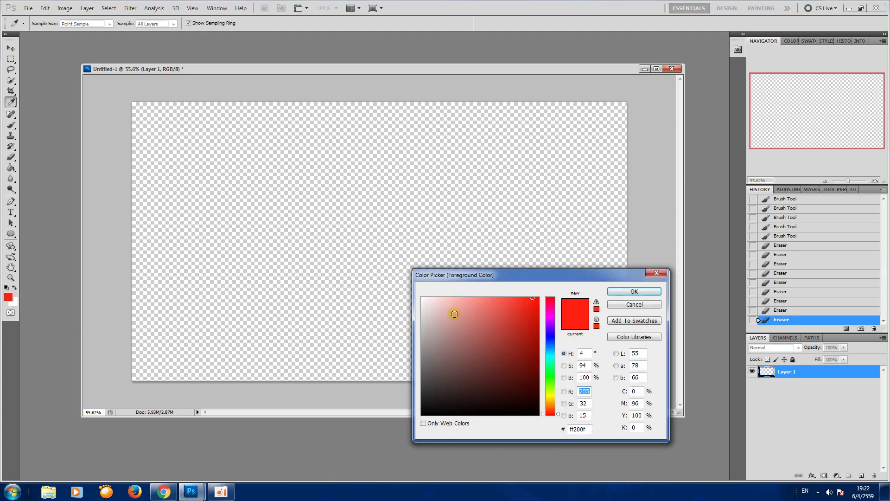
mouse_move(457, 308)
mouse_down()
mouse_move(424, 341)
mouse_move(420, 363)
mouse_up()
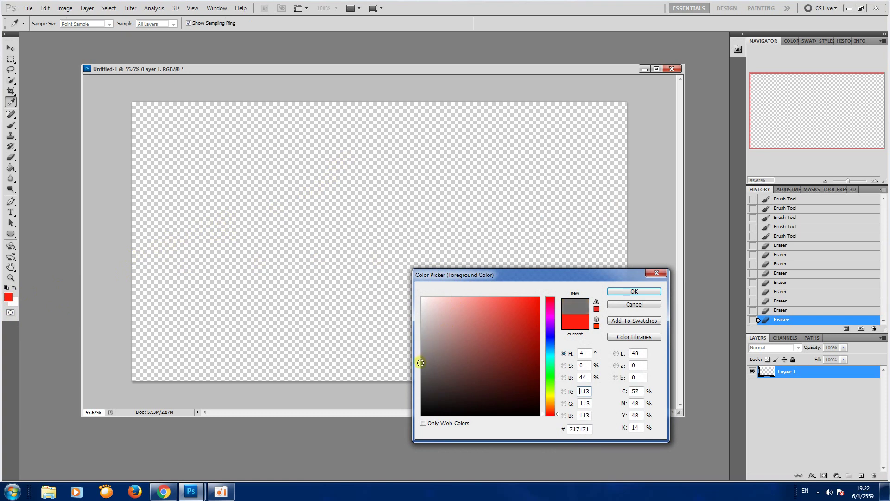
click(634, 291)
key(e)
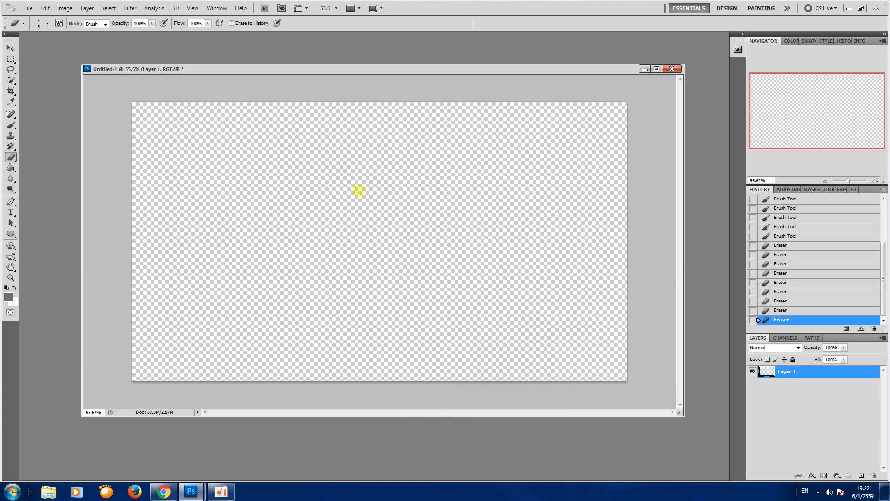
- Set the brush to 100% opacity and 8 px, and sketch rough gray head strokes
mouse_move(379, 222)
mouse_down()
mouse_move(368, 215)
mouse_move(373, 227)
mouse_up()
key(b)
right_click(340, 207)
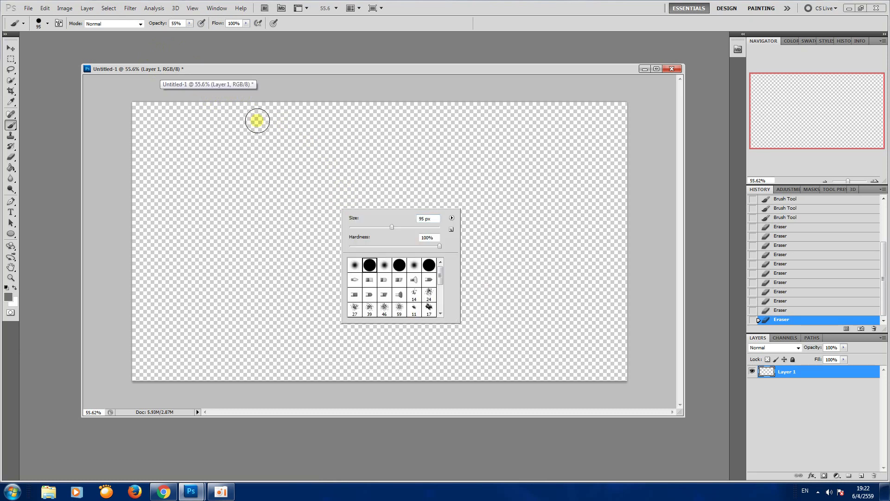
click(189, 24)
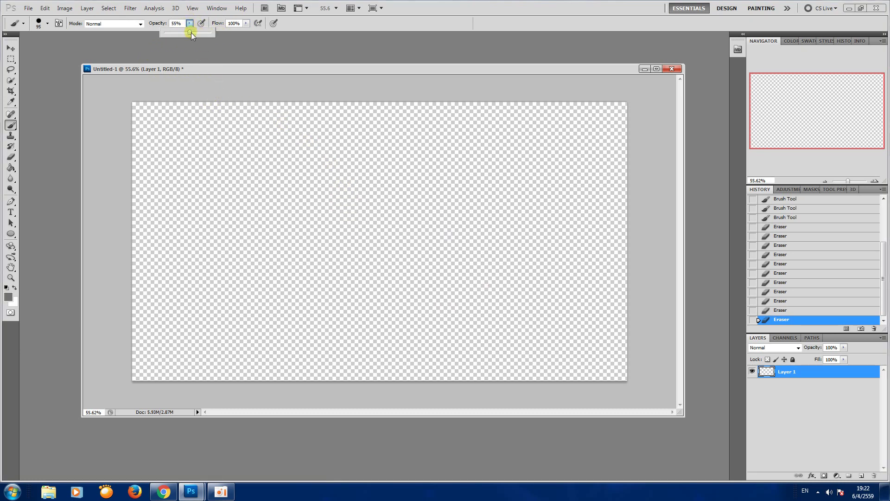
right_click(418, 255)
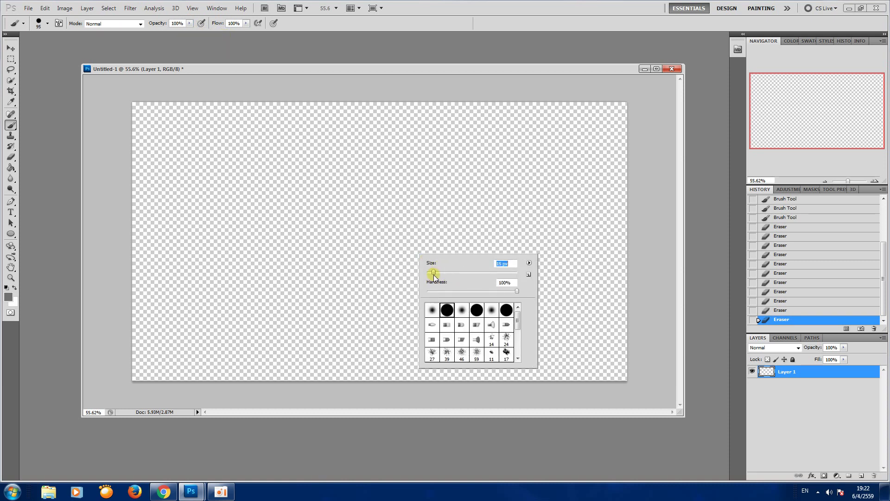
mouse_move(433, 274)
mouse_down()
mouse_move(401, 205)
mouse_move(440, 247)
mouse_up()
click(331, 168)
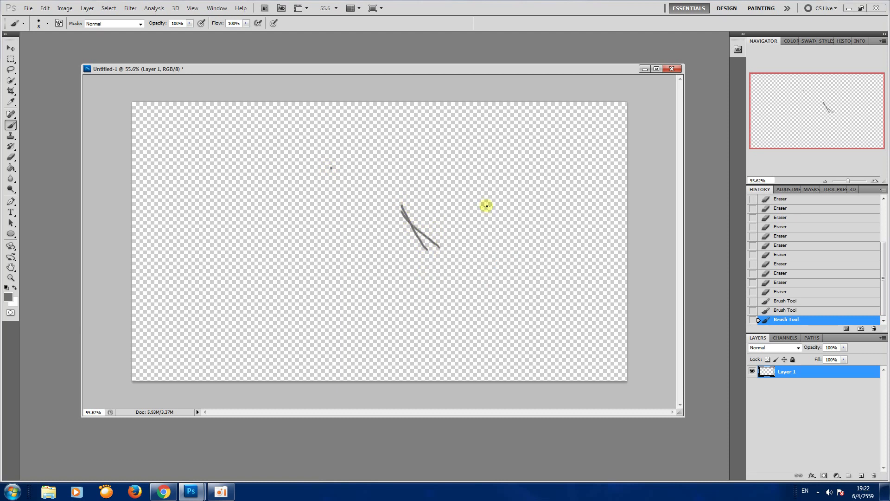
mouse_move(479, 190)
mouse_down()
mouse_move(461, 251)
mouse_move(486, 229)
mouse_up()
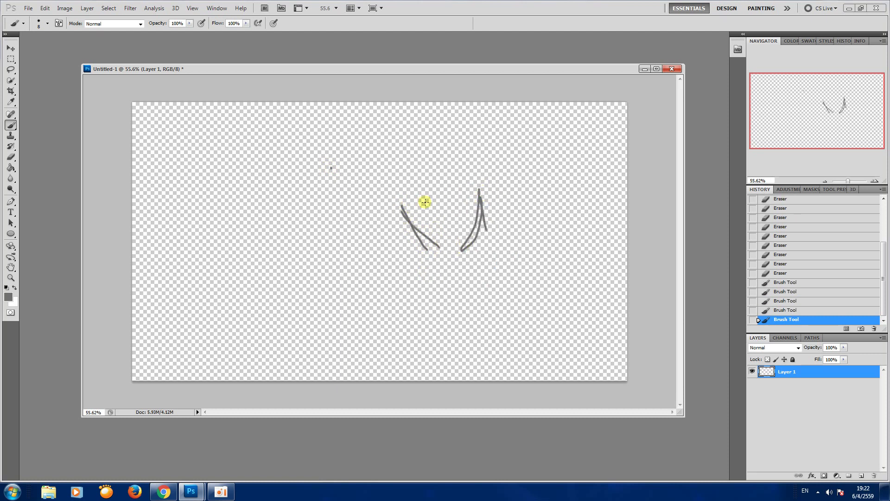
mouse_move(420, 194)
mouse_down()
mouse_move(438, 203)
mouse_move(476, 176)
mouse_move(485, 192)
mouse_move(427, 157)
mouse_move(402, 197)
mouse_move(411, 176)
mouse_move(430, 185)
mouse_up()
- Enlarge the brush to 106 px, paint large gray blobs on the left, and begin erasing
key(e)
key(b)
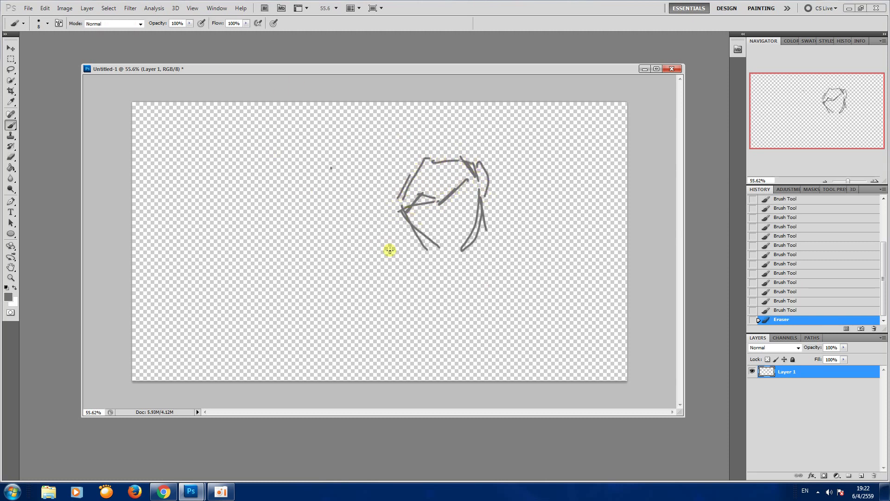
right_click(381, 232)
mouse_move(429, 249)
mouse_down()
mouse_move(452, 213)
mouse_move(389, 173)
mouse_move(441, 241)
mouse_up()
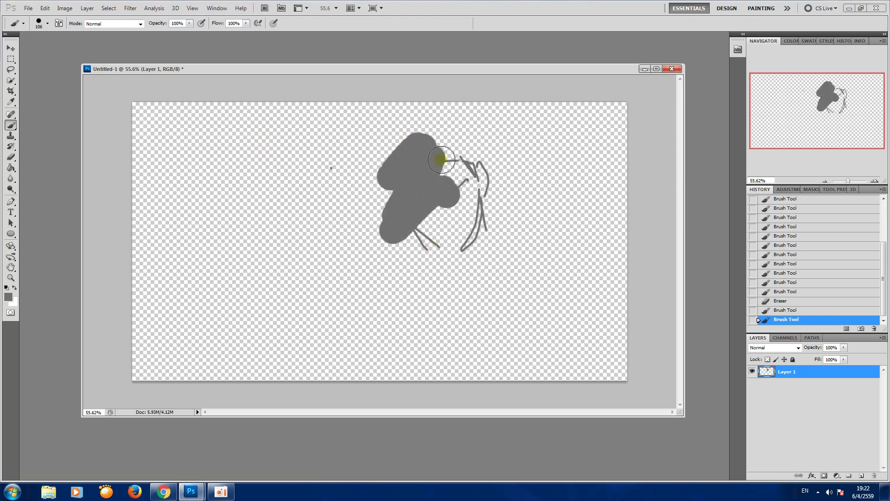
key(e)
drag(378, 153, 367, 174)
- Wipe out the sketch and blobs with an 88 px eraser, then set a 6 px brush
right_click(416, 212)
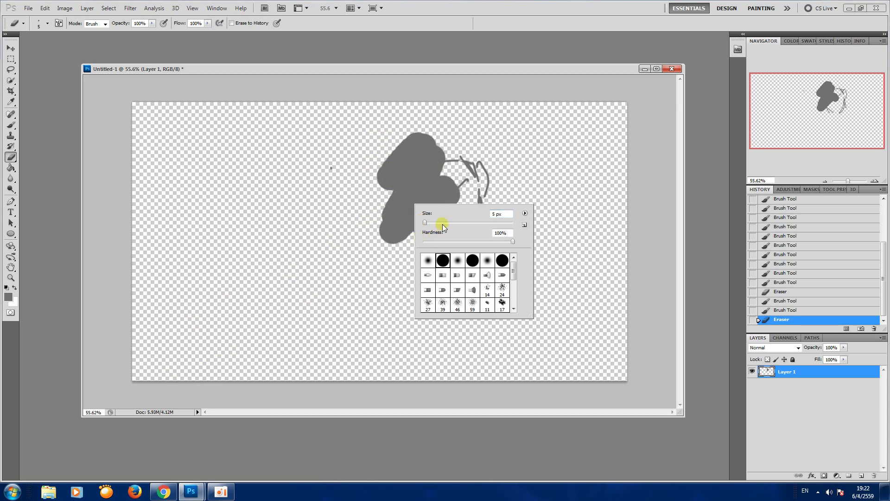
mouse_move(435, 178)
mouse_down()
mouse_move(368, 138)
mouse_move(407, 173)
mouse_move(374, 236)
mouse_move(487, 163)
mouse_move(469, 274)
mouse_up()
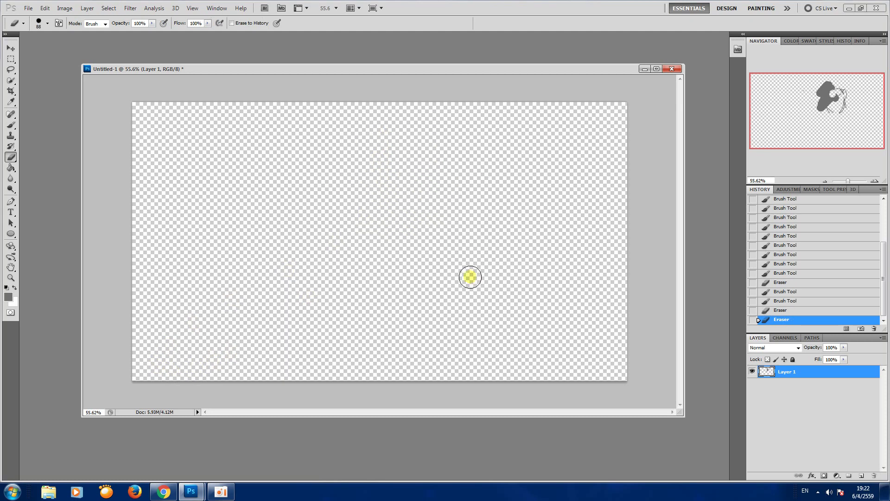
key(b)
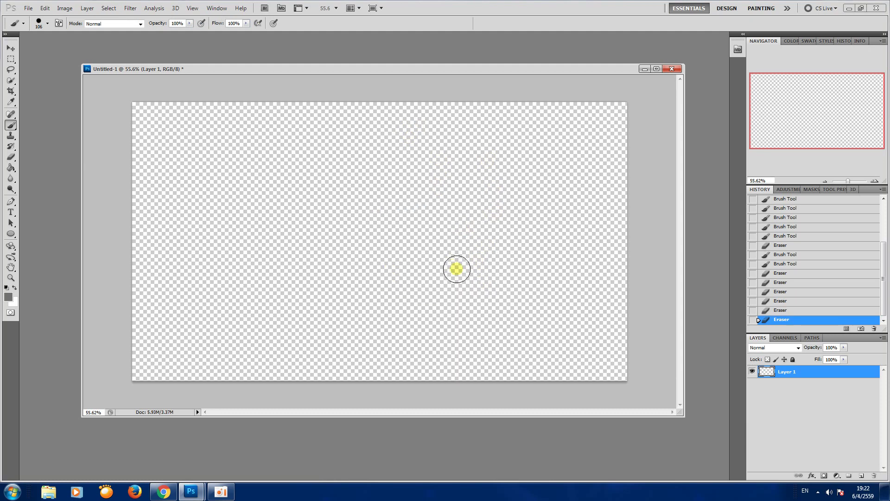
right_click(460, 268)
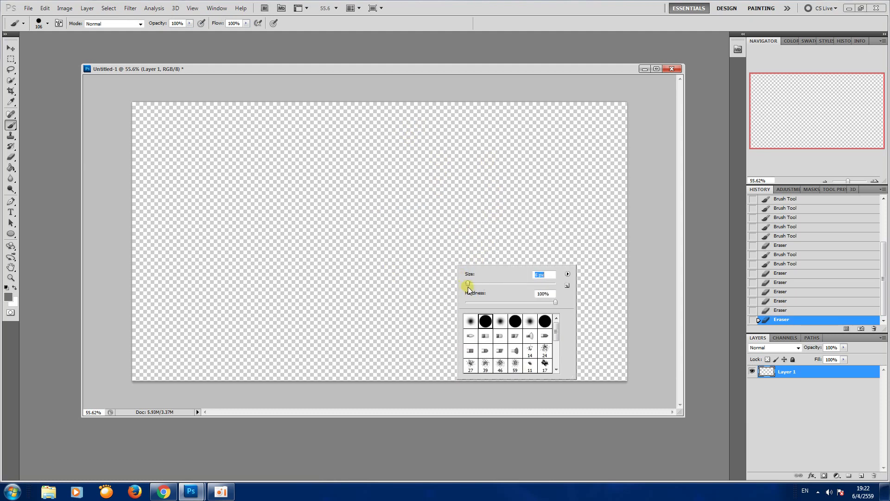
drag(468, 289, 468, 284)
- Draw the face outline, spiky hair, chin mark and open mouth in thin gray lines
drag(361, 201, 395, 229)
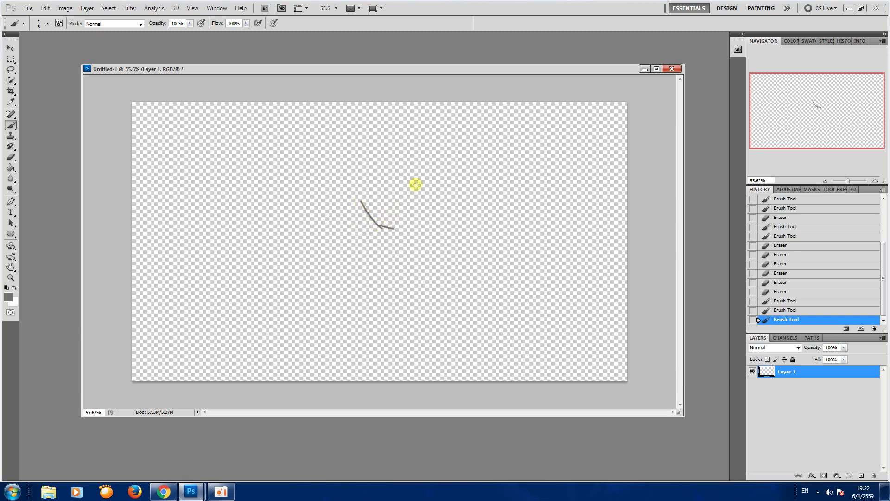
mouse_move(413, 180)
mouse_down()
mouse_move(421, 209)
mouse_move(410, 231)
mouse_up()
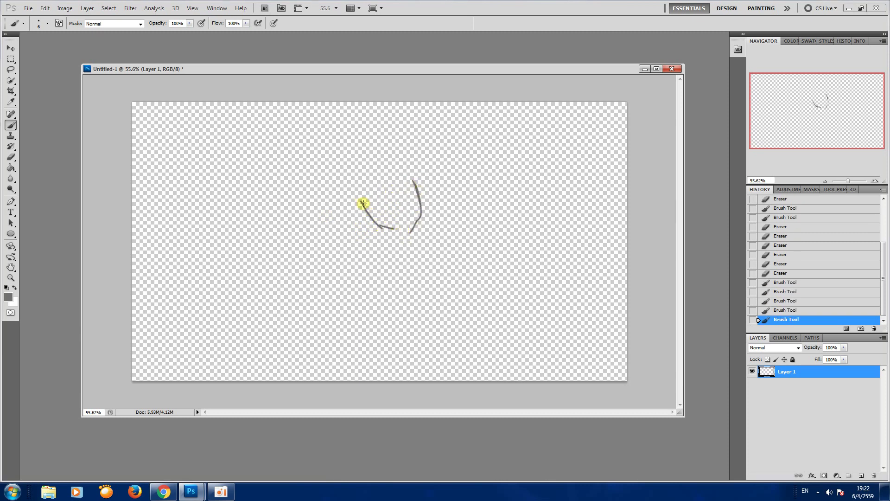
drag(362, 202, 381, 199)
mouse_move(381, 199)
mouse_down()
mouse_move(404, 177)
mouse_move(385, 202)
mouse_move(366, 205)
mouse_move(350, 191)
mouse_move(360, 175)
mouse_move(407, 165)
mouse_move(440, 195)
mouse_move(437, 179)
mouse_up()
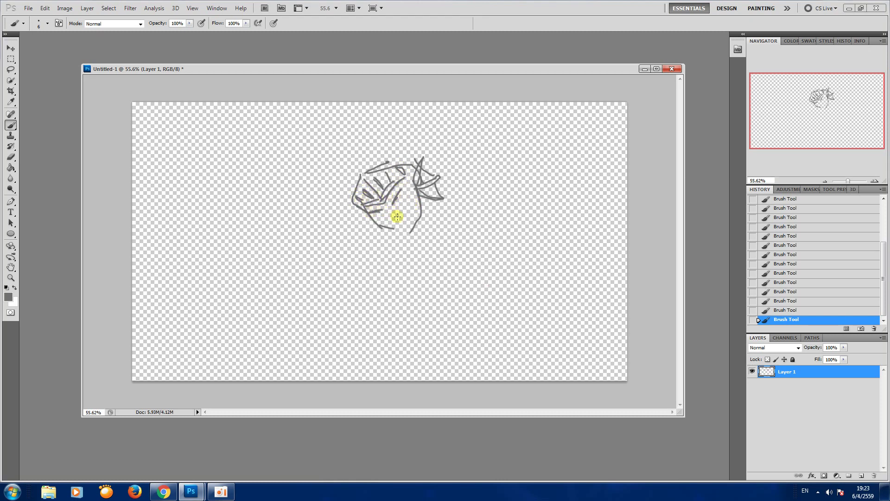
mouse_move(349, 163)
mouse_down()
mouse_move(342, 188)
mouse_move(370, 213)
mouse_up()
mouse_move(331, 180)
mouse_down()
mouse_move(334, 159)
mouse_move(383, 134)
mouse_move(408, 144)
mouse_move(427, 175)
mouse_move(428, 204)
mouse_move(408, 184)
mouse_up()
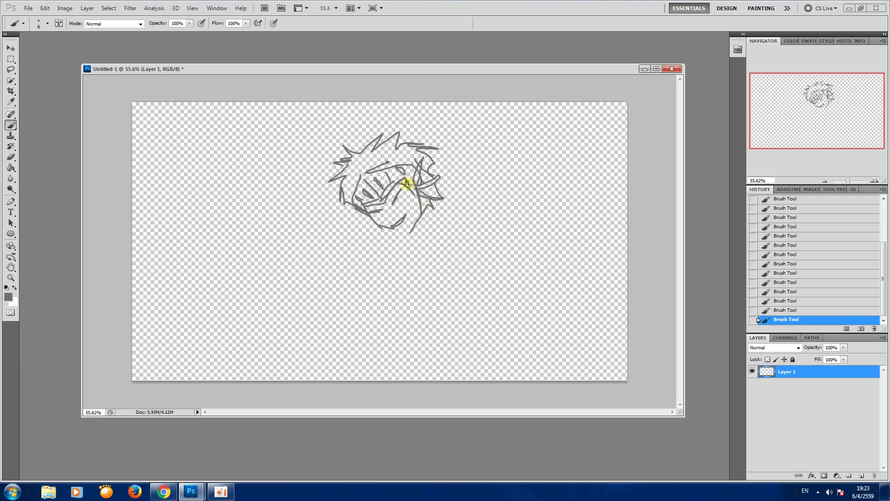
mouse_move(415, 243)
mouse_down()
mouse_move(426, 224)
mouse_move(448, 214)
mouse_move(396, 249)
mouse_move(437, 200)
mouse_move(413, 246)
mouse_up()
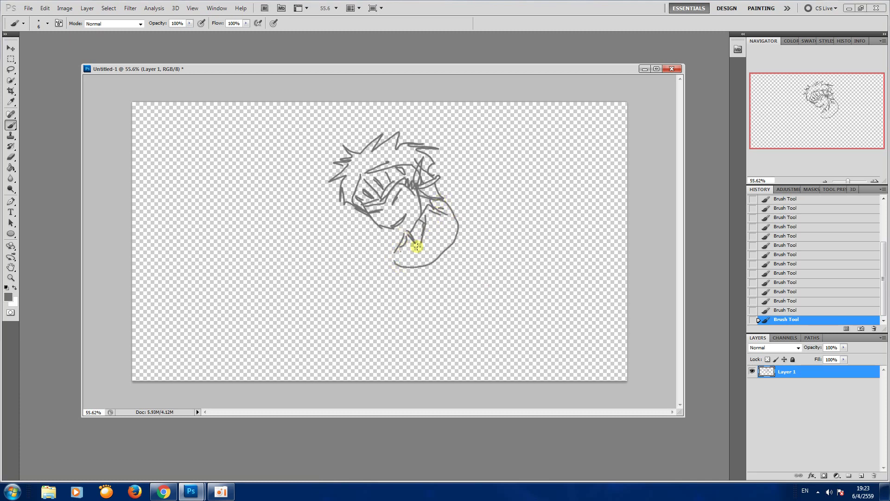
mouse_move(438, 207)
mouse_down()
mouse_move(408, 254)
mouse_move(432, 243)
mouse_move(408, 258)
mouse_move(430, 251)
mouse_move(430, 228)
mouse_move(401, 263)
mouse_move(438, 206)
mouse_move(451, 251)
mouse_up()
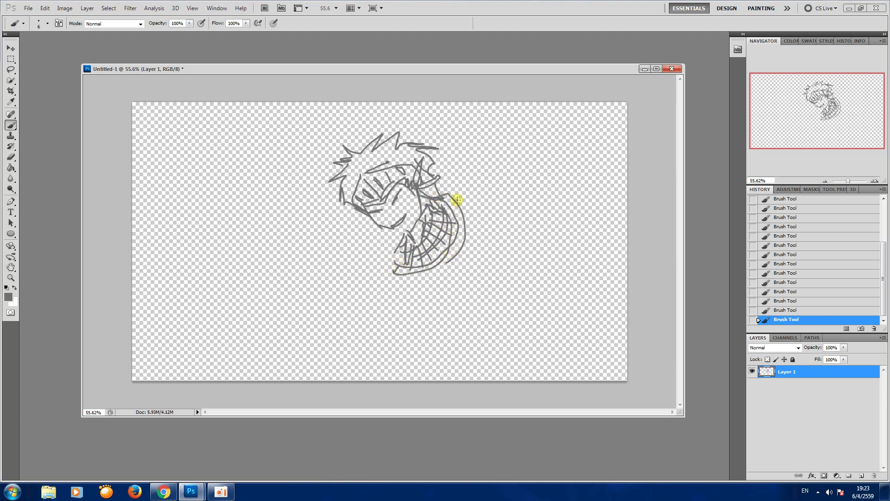
mouse_move(471, 211)
mouse_down()
mouse_move(458, 186)
mouse_move(494, 191)
mouse_move(499, 203)
mouse_move(481, 231)
mouse_up()
- Sketch the shoulder, raised arm with zigzag cuff, hand fingers and the figure's right side
mouse_move(441, 271)
mouse_down()
mouse_move(462, 282)
mouse_move(471, 317)
mouse_up()
mouse_move(454, 256)
mouse_down()
mouse_move(485, 297)
mouse_move(478, 252)
mouse_move(513, 297)
mouse_move(482, 312)
mouse_move(516, 304)
mouse_up()
drag(461, 284, 491, 266)
mouse_move(427, 278)
mouse_down()
mouse_move(440, 288)
mouse_move(443, 315)
mouse_up()
mouse_move(446, 315)
mouse_down()
mouse_move(448, 300)
mouse_move(446, 325)
mouse_up()
mouse_move(450, 314)
mouse_down()
mouse_move(456, 319)
mouse_move(457, 307)
mouse_up()
mouse_move(490, 241)
mouse_down()
mouse_move(521, 265)
mouse_move(528, 301)
mouse_up()
- Draw the legs and belt, plus diagonal strokes running down from the arm
drag(481, 320, 478, 383)
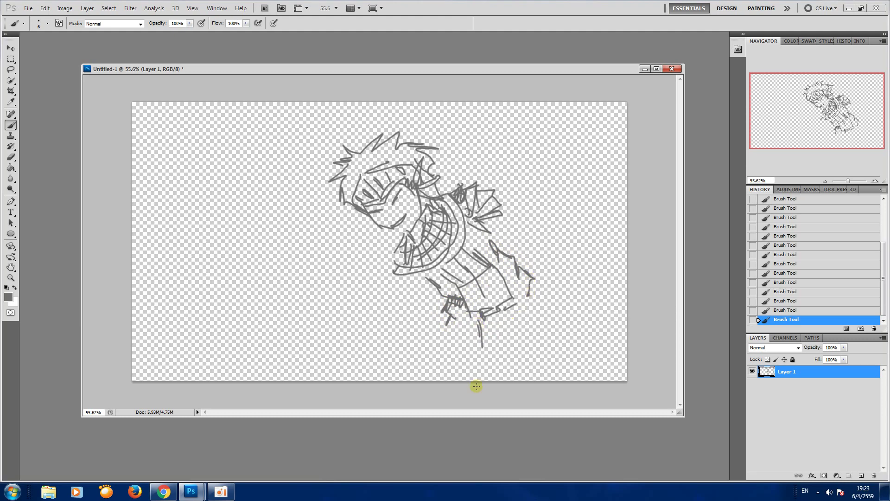
mouse_move(527, 346)
mouse_down()
mouse_move(521, 308)
mouse_move(548, 379)
mouse_up()
mouse_move(495, 321)
mouse_down()
mouse_move(505, 365)
mouse_move(498, 351)
mouse_move(536, 368)
mouse_up()
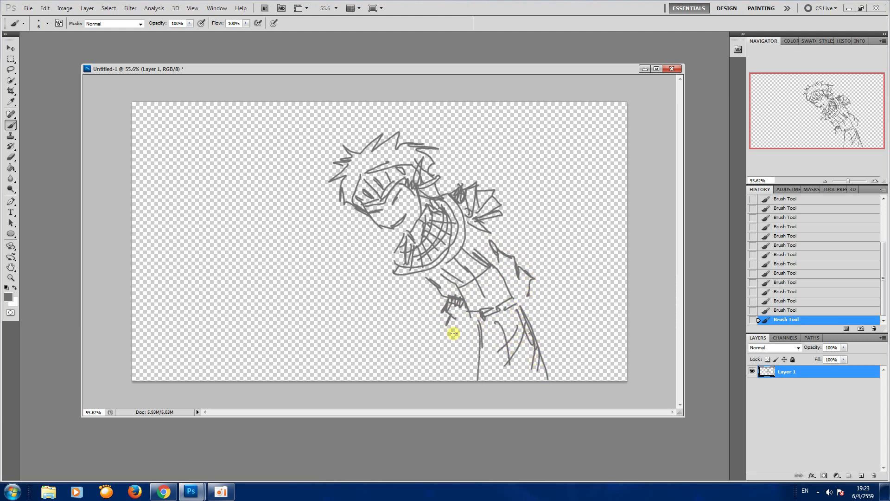
mouse_move(437, 374)
mouse_down()
mouse_move(449, 321)
mouse_move(481, 317)
mouse_move(535, 284)
mouse_up()
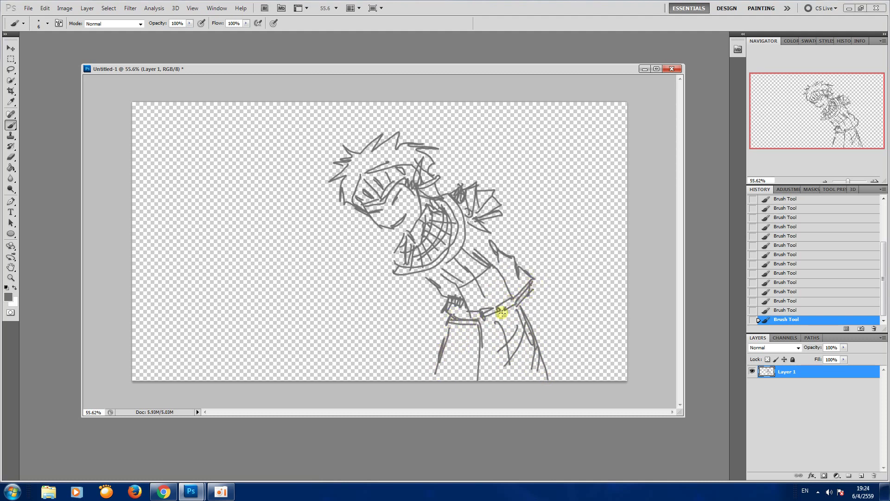
mouse_move(448, 323)
mouse_down()
mouse_move(442, 371)
mouse_move(475, 327)
mouse_up()
mouse_move(533, 289)
mouse_down()
mouse_move(568, 329)
mouse_move(580, 380)
mouse_move(576, 357)
mouse_move(601, 382)
mouse_up()
mouse_move(442, 371)
mouse_down()
mouse_move(446, 332)
mouse_move(449, 341)
mouse_up()
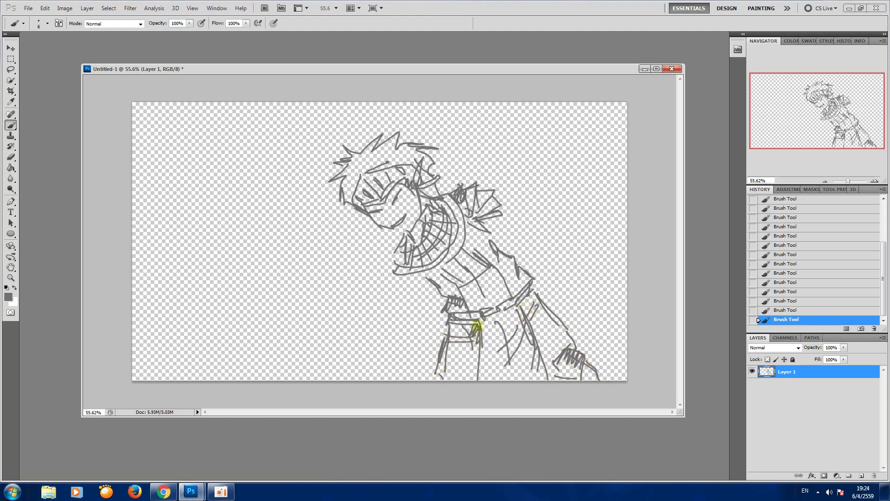
- Add a small loop, dark strokes, a vertical line and arm hatching on the left
mouse_move(423, 284)
mouse_down()
mouse_move(431, 288)
mouse_move(387, 288)
mouse_move(387, 275)
mouse_move(424, 281)
mouse_move(412, 285)
mouse_move(425, 287)
mouse_move(408, 313)
mouse_up()
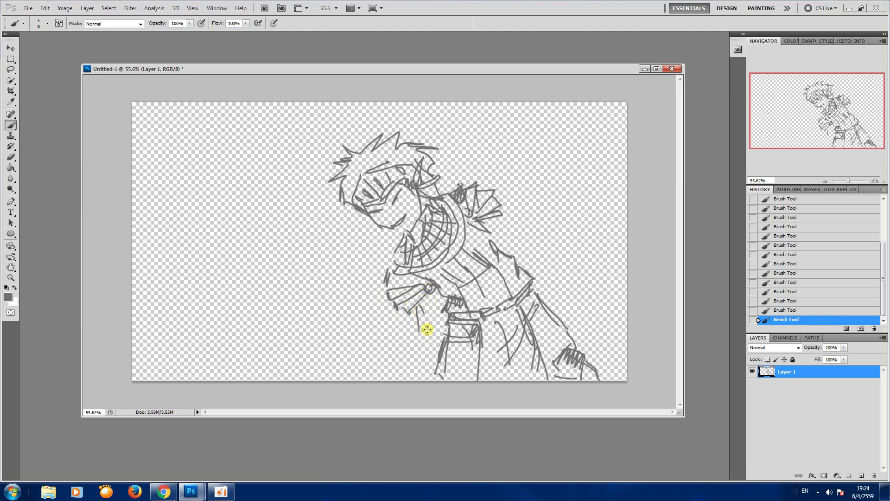
mouse_move(429, 306)
mouse_down()
mouse_move(424, 318)
mouse_move(438, 375)
mouse_up()
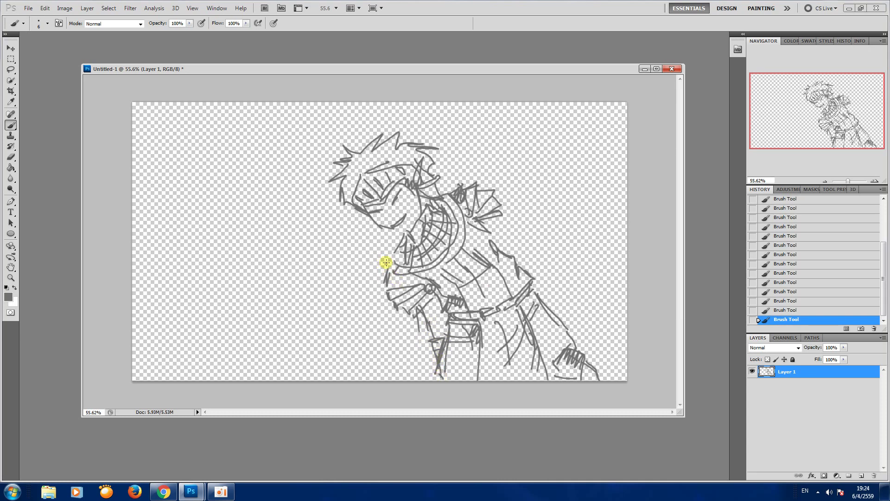
mouse_move(355, 321)
mouse_down()
mouse_move(358, 272)
mouse_move(390, 260)
mouse_move(360, 308)
mouse_move(353, 341)
mouse_move(430, 369)
mouse_up()
mouse_move(371, 297)
mouse_down()
mouse_move(368, 269)
mouse_move(388, 284)
mouse_move(421, 344)
mouse_up()
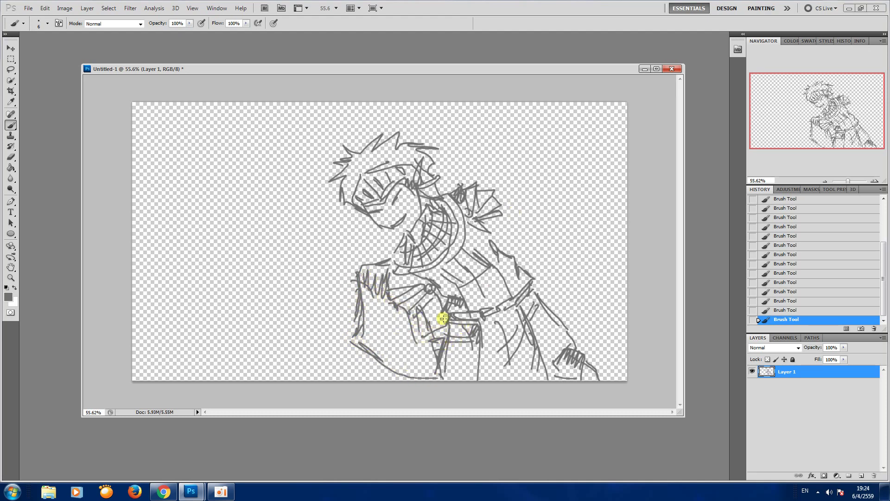
- Add spiky collar lines, the right hand, diagonal garment strokes and chest hatching
mouse_move(492, 220)
mouse_down()
mouse_move(516, 205)
mouse_move(504, 214)
mouse_up()
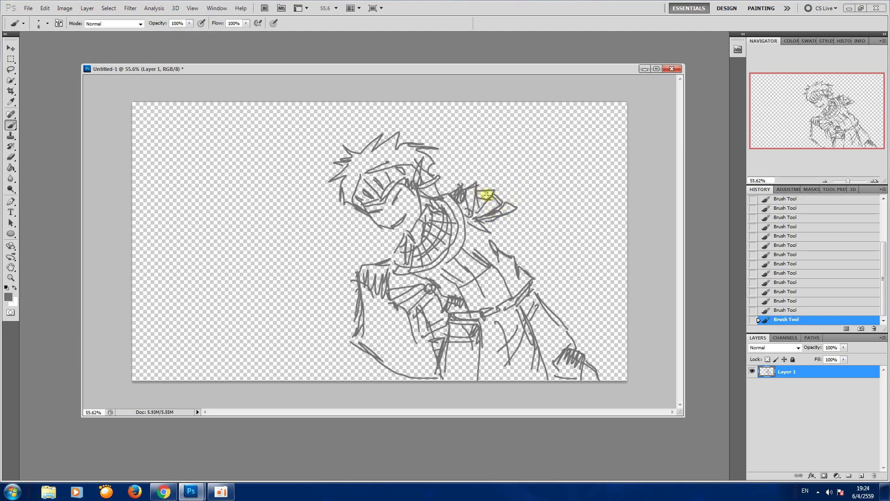
mouse_move(493, 224)
mouse_down()
mouse_move(517, 233)
mouse_move(532, 221)
mouse_move(528, 243)
mouse_move(550, 249)
mouse_move(527, 229)
mouse_move(557, 281)
mouse_move(554, 234)
mouse_move(577, 280)
mouse_up()
mouse_move(556, 241)
mouse_down()
mouse_move(576, 288)
mouse_move(580, 280)
mouse_up()
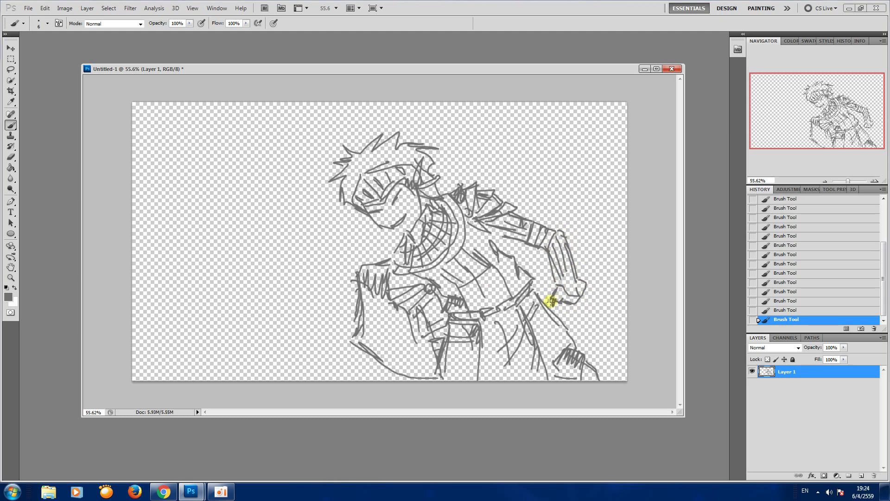
mouse_move(551, 301)
mouse_down()
mouse_move(577, 304)
mouse_move(543, 294)
mouse_move(563, 309)
mouse_move(584, 283)
mouse_move(590, 261)
mouse_move(581, 252)
mouse_move(591, 255)
mouse_move(582, 254)
mouse_move(581, 277)
mouse_up()
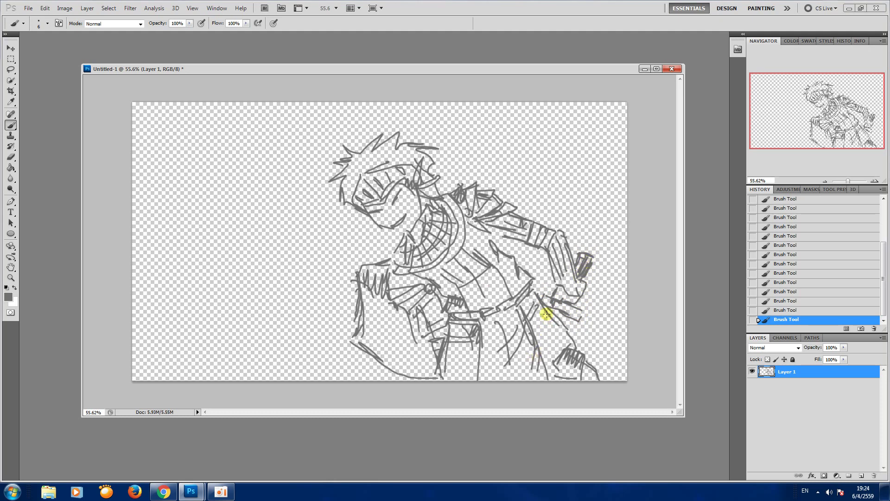
drag(547, 312, 523, 338)
drag(547, 302, 531, 341)
drag(569, 316, 521, 378)
drag(561, 308, 515, 382)
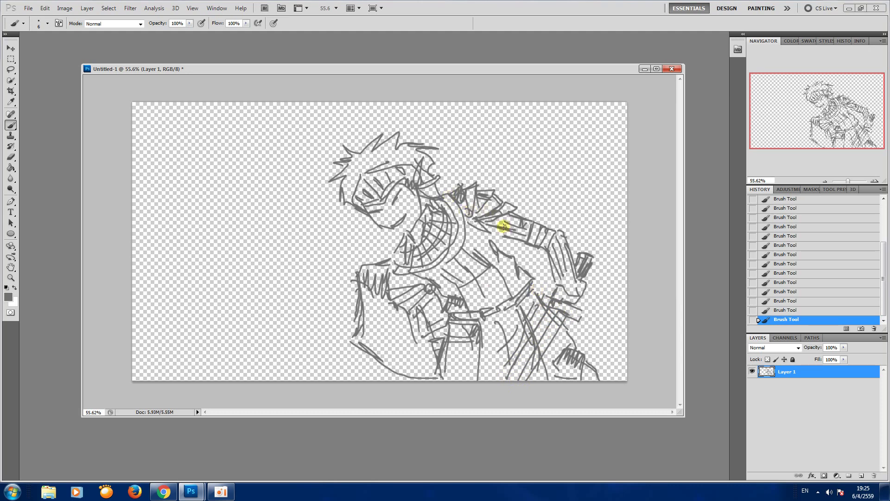
mouse_move(474, 226)
mouse_down()
mouse_move(475, 241)
mouse_move(487, 243)
mouse_up()
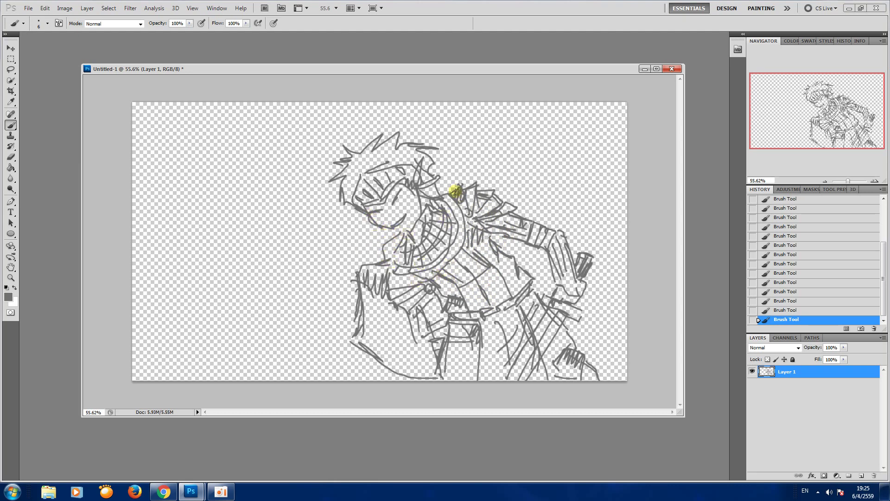
- Draw a long cloth curve toward the right edge, undo it, and redraw it shorter
mouse_move(455, 191)
mouse_down()
mouse_move(493, 169)
mouse_move(589, 224)
mouse_move(632, 354)
mouse_up()
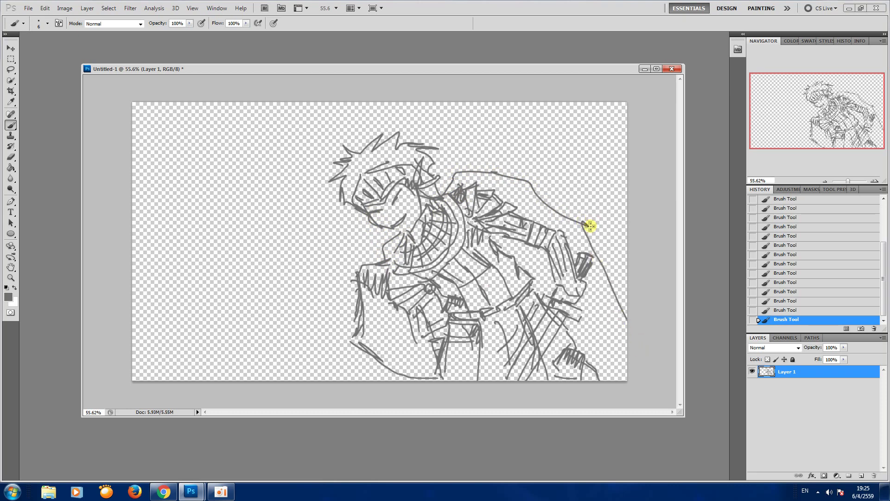
key(ctrl+z)
mouse_move(584, 223)
mouse_down()
mouse_move(620, 246)
mouse_move(611, 312)
mouse_move(587, 319)
mouse_up()
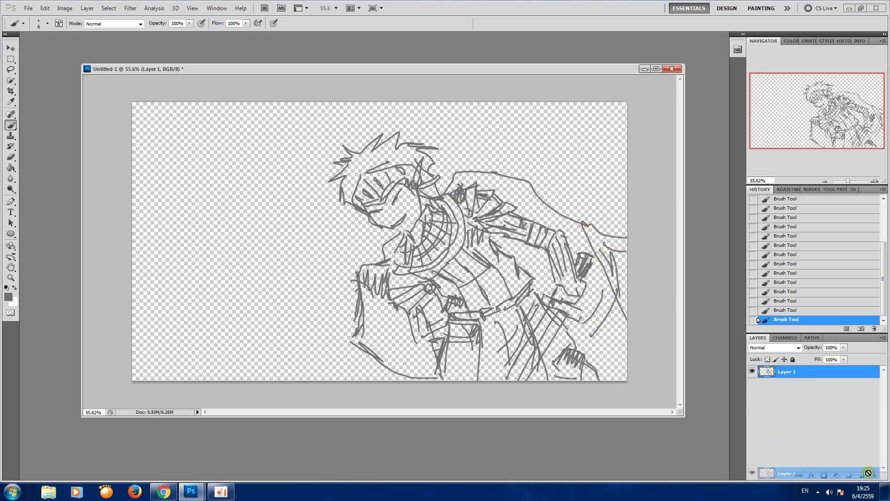
- Duplicate Layer 1, reselect the original Layer 1, and set a 27 px red brush
drag(792, 369, 862, 475)
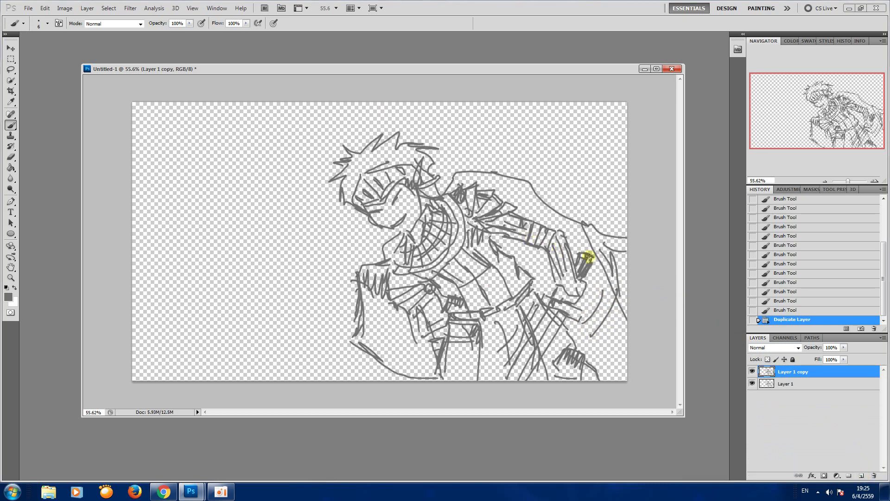
click(785, 383)
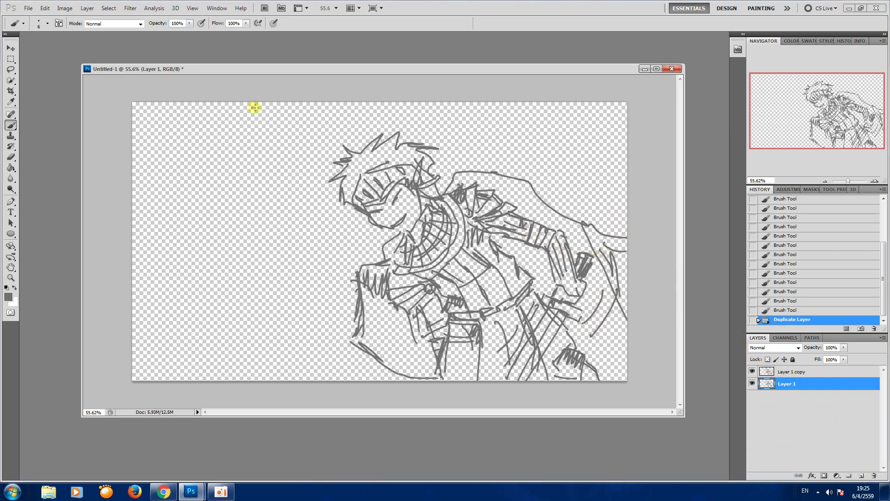
right_click(487, 239)
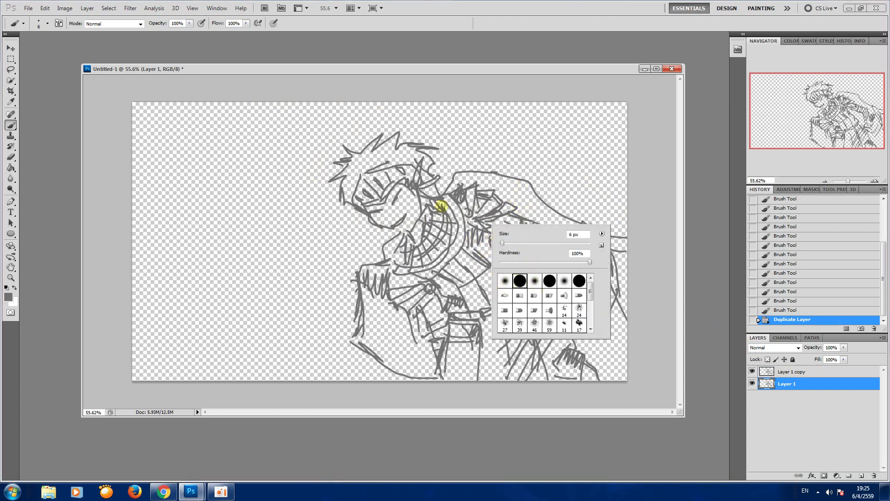
click(510, 242)
click(8, 298)
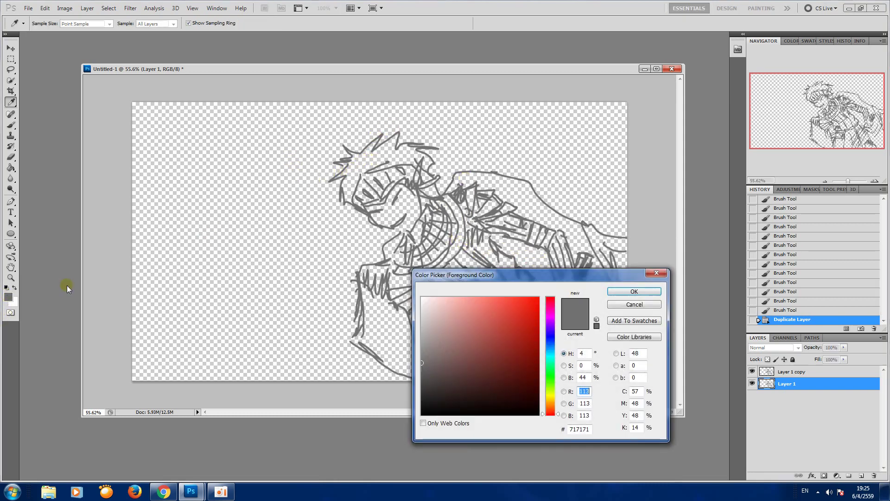
click(536, 300)
- Paint the character's spiky hair solid red across its left side and top
click(634, 292)
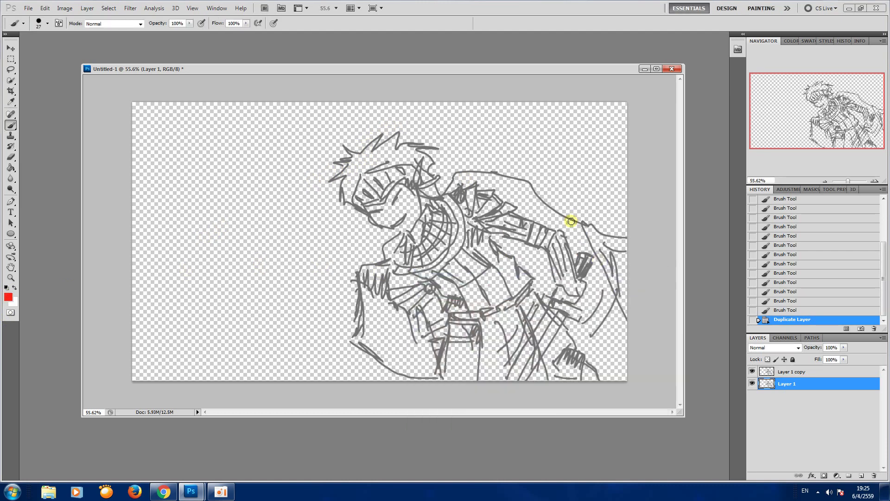
mouse_move(356, 162)
mouse_down()
mouse_move(339, 173)
mouse_move(352, 178)
mouse_move(353, 195)
mouse_up()
mouse_move(358, 156)
mouse_down()
mouse_move(389, 137)
mouse_move(413, 162)
mouse_move(439, 171)
mouse_up()
right_click(496, 286)
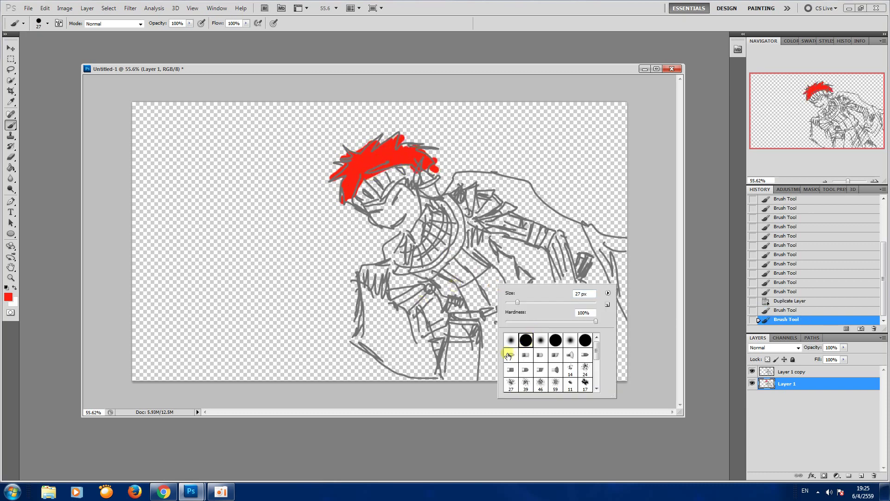
click(9, 297)
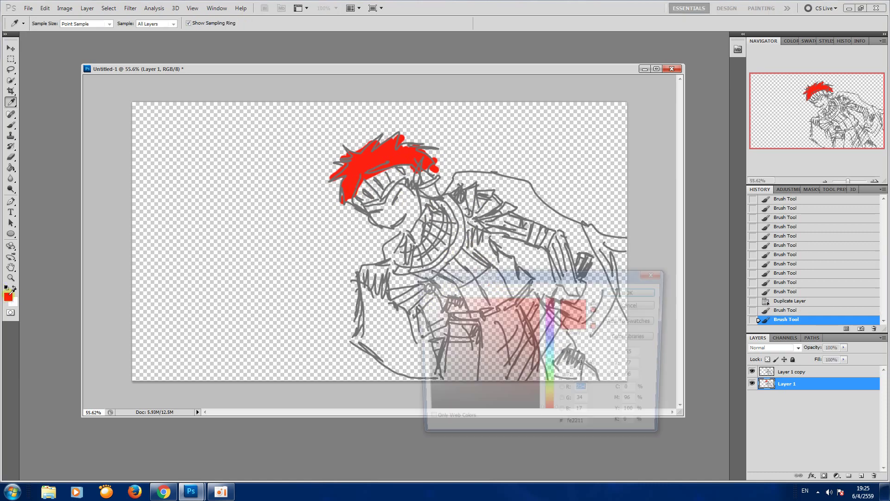
click(550, 368)
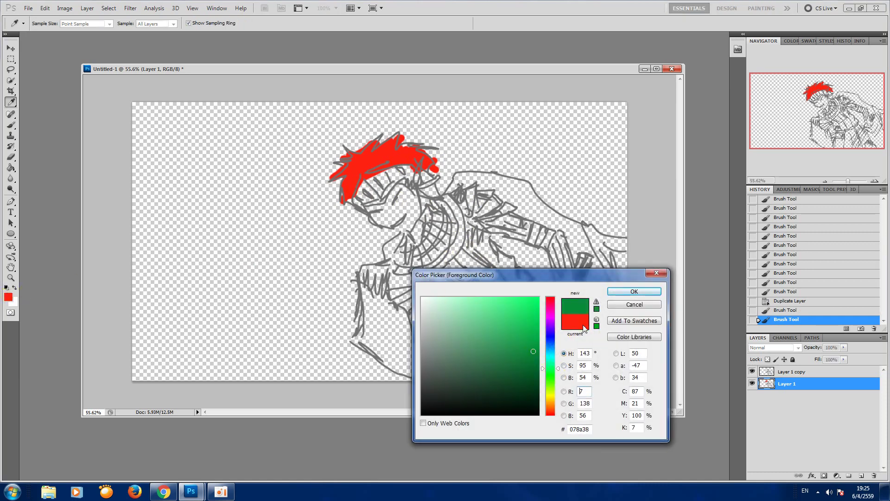
click(656, 273)
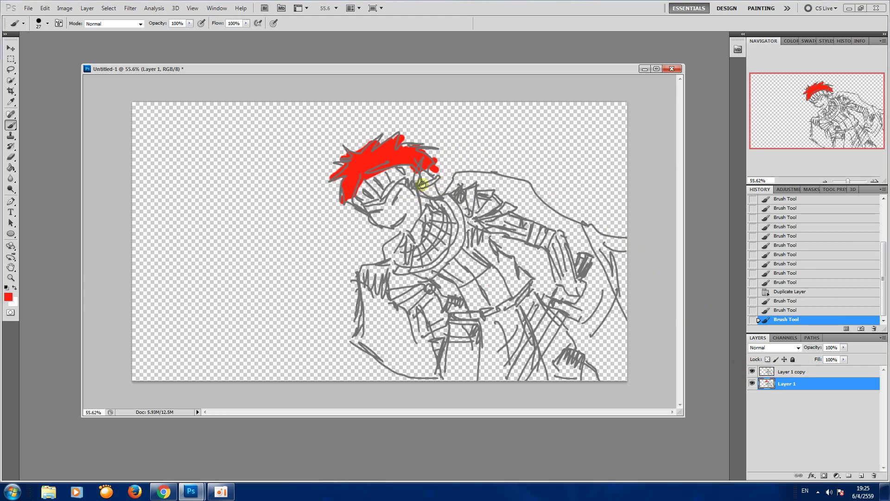
click(419, 166)
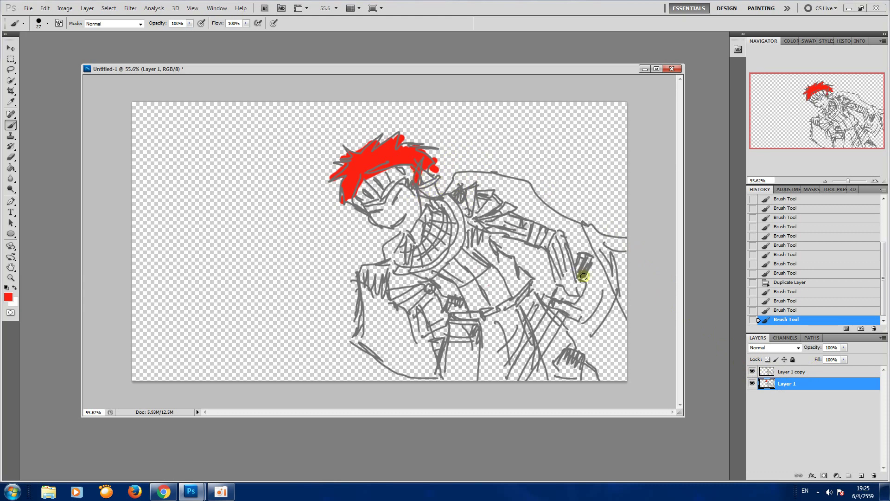
- Choose a dark green foreground colour and paint an accent near the forehead
click(9, 297)
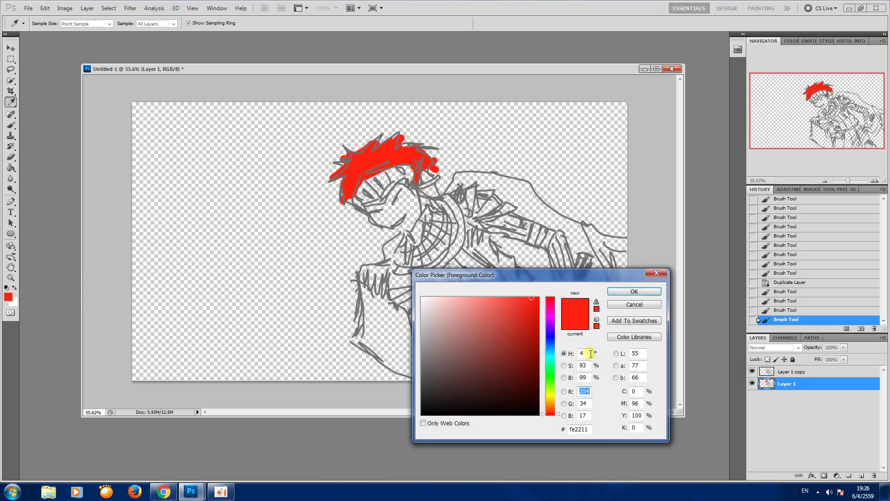
drag(548, 378, 549, 387)
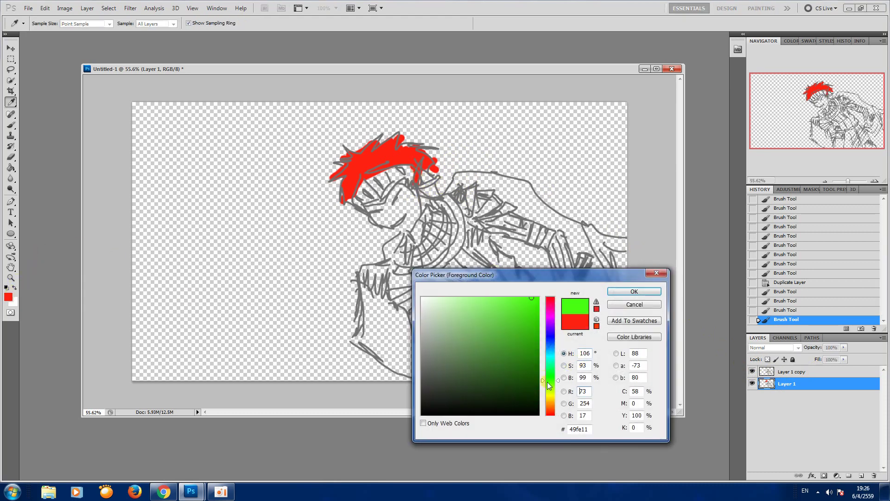
click(536, 335)
click(634, 291)
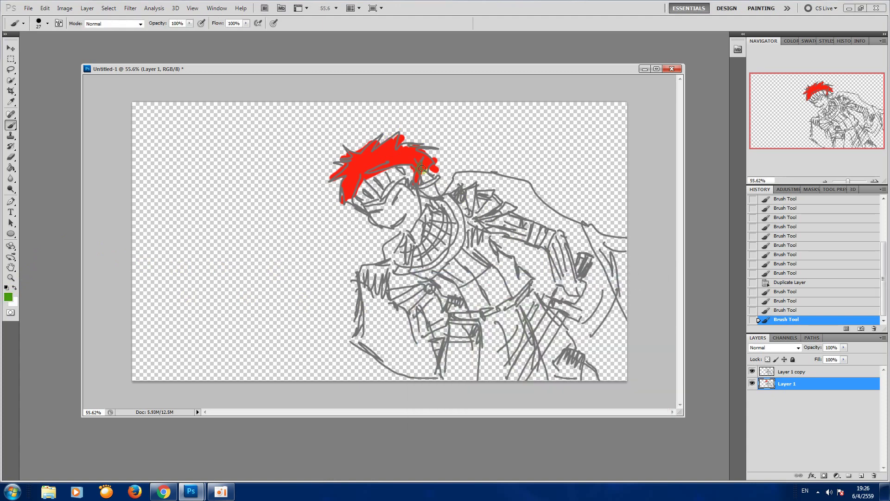
mouse_move(414, 185)
mouse_down()
mouse_move(420, 162)
mouse_move(438, 199)
mouse_up()
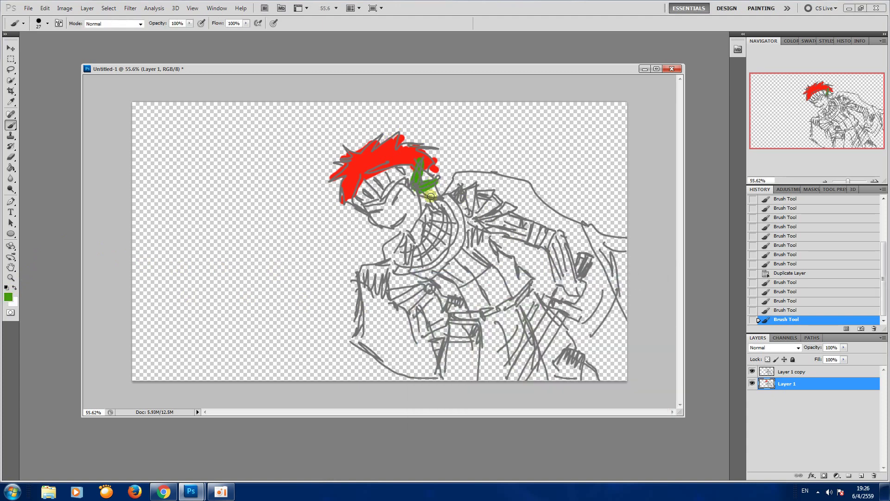
- Erase the excess red at the hair's right tip
key(e)
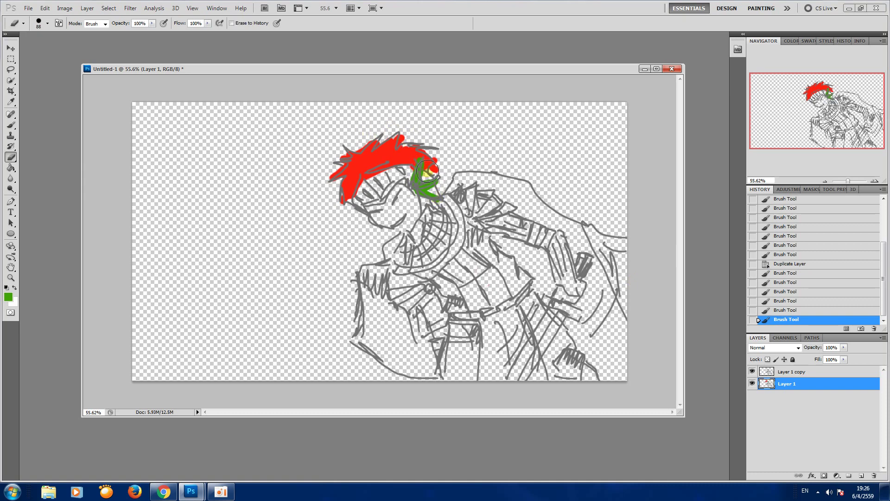
mouse_move(432, 177)
mouse_down()
mouse_move(439, 147)
mouse_move(394, 114)
mouse_move(355, 142)
mouse_move(352, 135)
mouse_move(328, 175)
mouse_move(328, 193)
mouse_move(348, 205)
mouse_up()
key(b)
key(e)
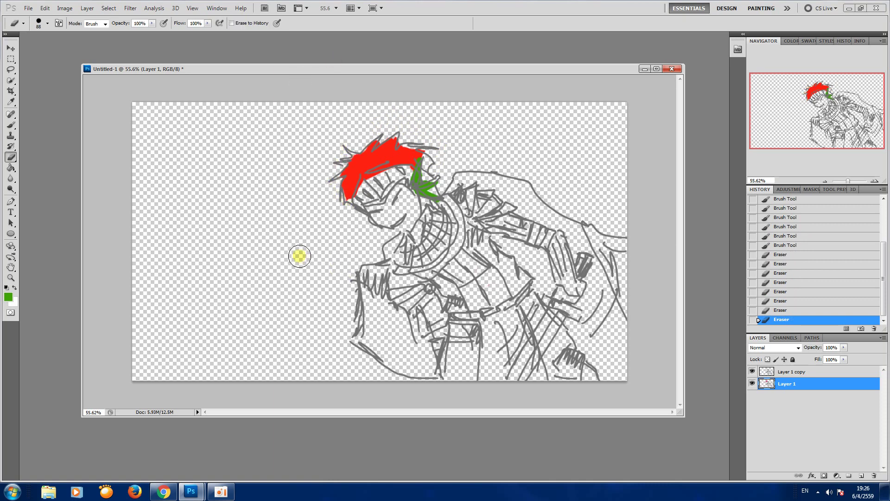
key(b)
- Erase the stray green stroke and dot, then bring the oCam recorder window forward
right_click(291, 239)
right_click(273, 234)
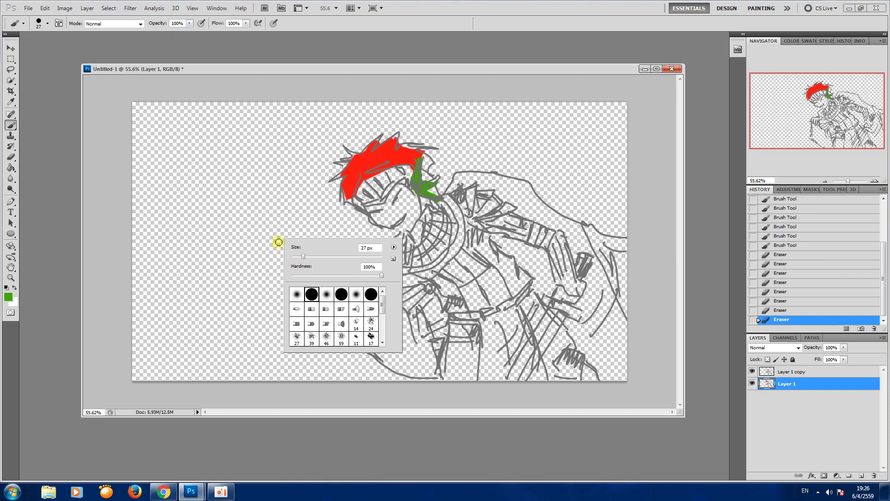
click(287, 171)
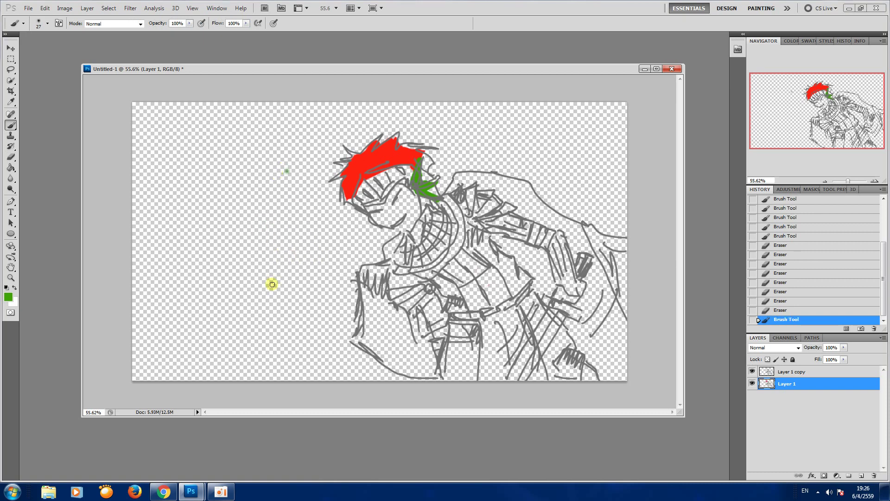
key(e)
mouse_move(278, 239)
mouse_down()
mouse_move(297, 241)
mouse_move(298, 271)
mouse_move(260, 250)
mouse_move(284, 282)
mouse_move(255, 289)
mouse_up()
key(b)
key(e)
click(288, 171)
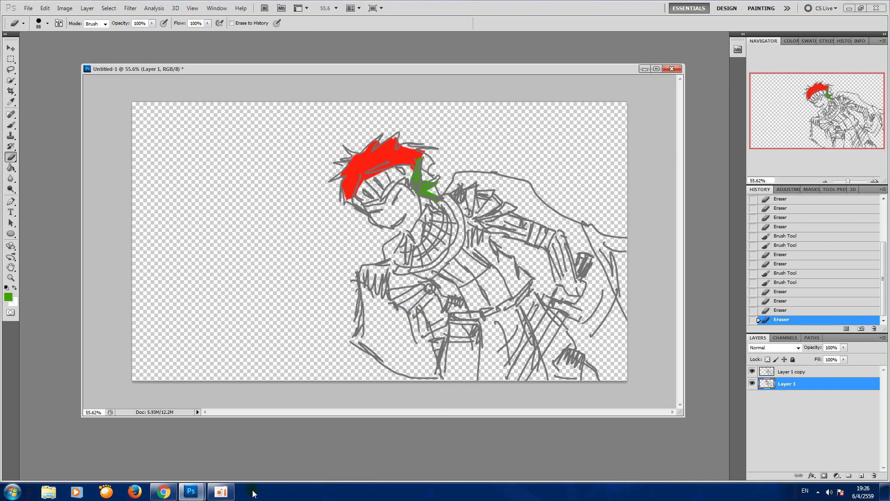
click(227, 496)
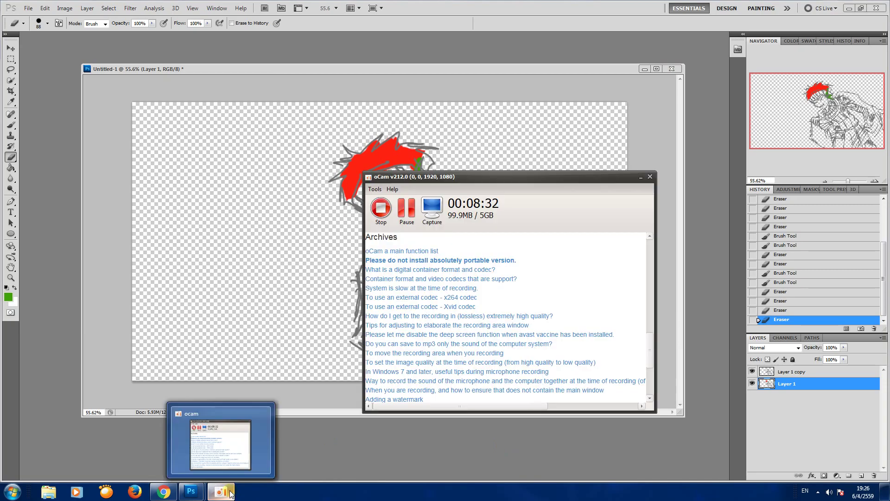